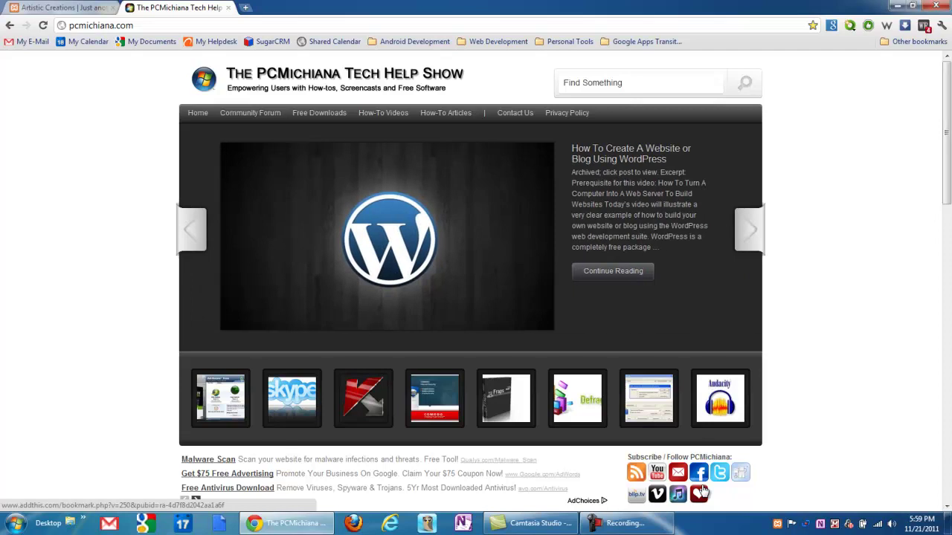
- In the Artistic Creations admin, go to Updates to confirm WordPress 3.2.1 is current
{"action": "left_click", "coordinate": [74, 7]}
{"action": "left_click", "coordinate": [119, 66]}
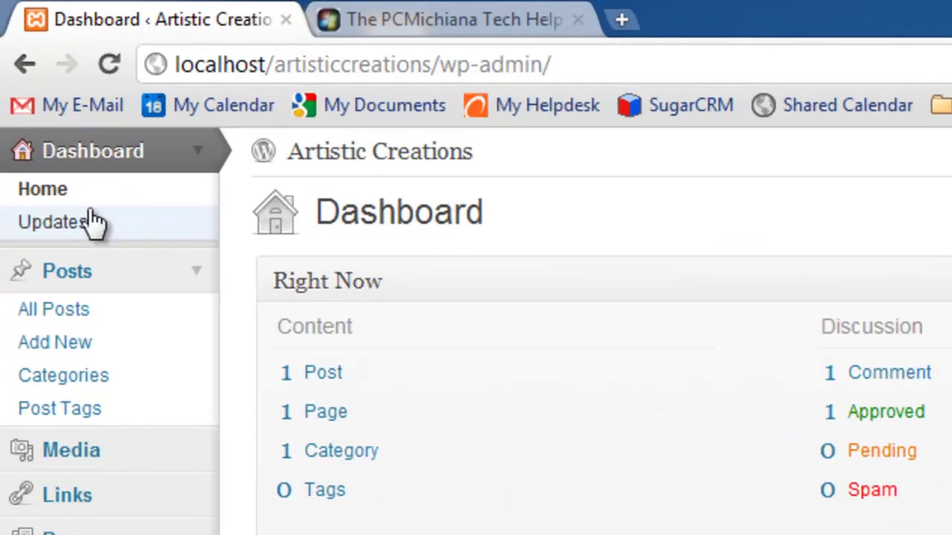
{"action": "left_click", "coordinate": [140, 198]}
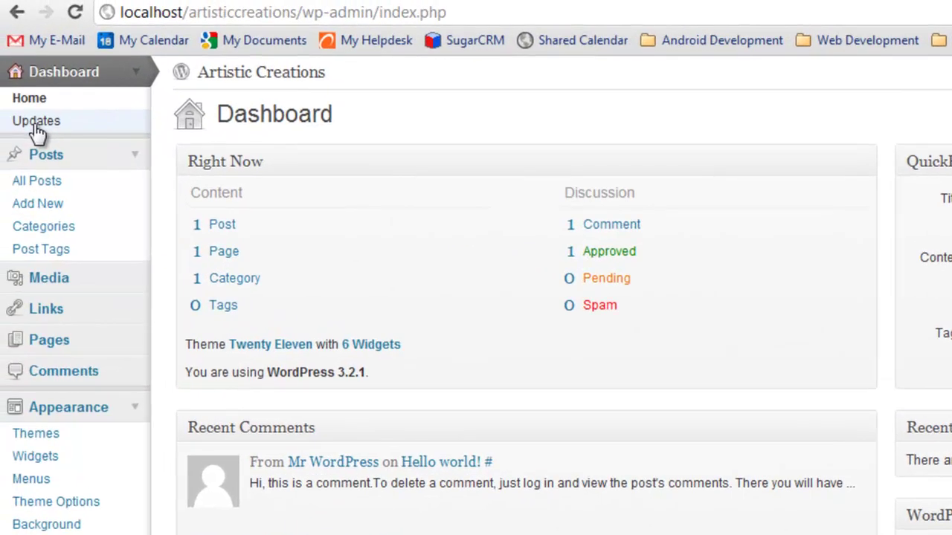
{"action": "left_click", "coordinate": [35, 121]}
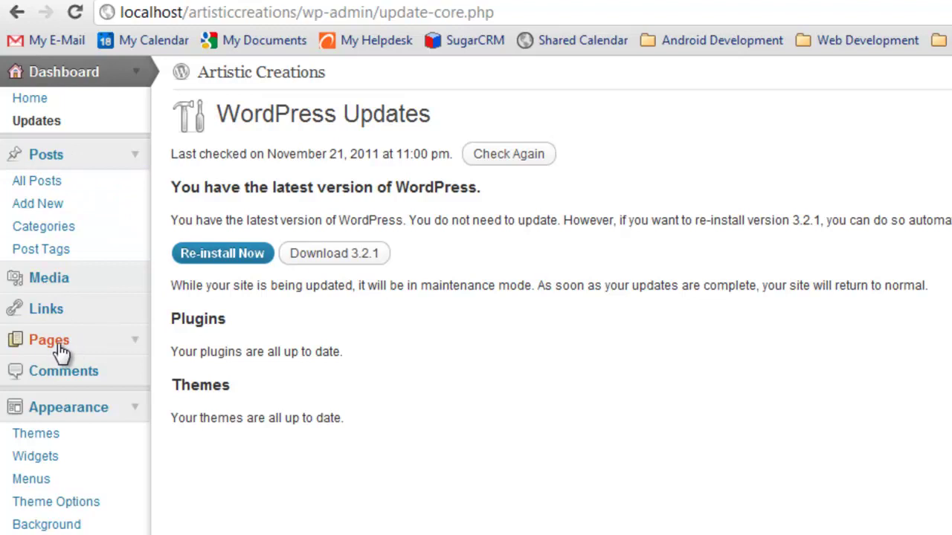
- Open the live site in a new tab and view its Sample Page
{"action": "right_click", "coordinate": [240, 72]}
{"action": "left_click", "coordinate": [284, 73]}
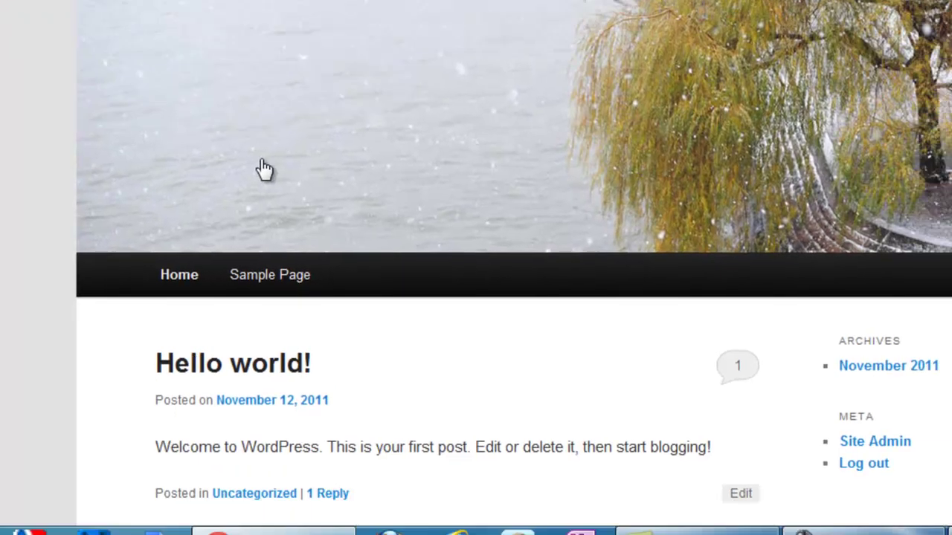
{"action": "scroll", "coordinate": [264, 169], "scroll_direction": "down", "scroll_amount": 2}
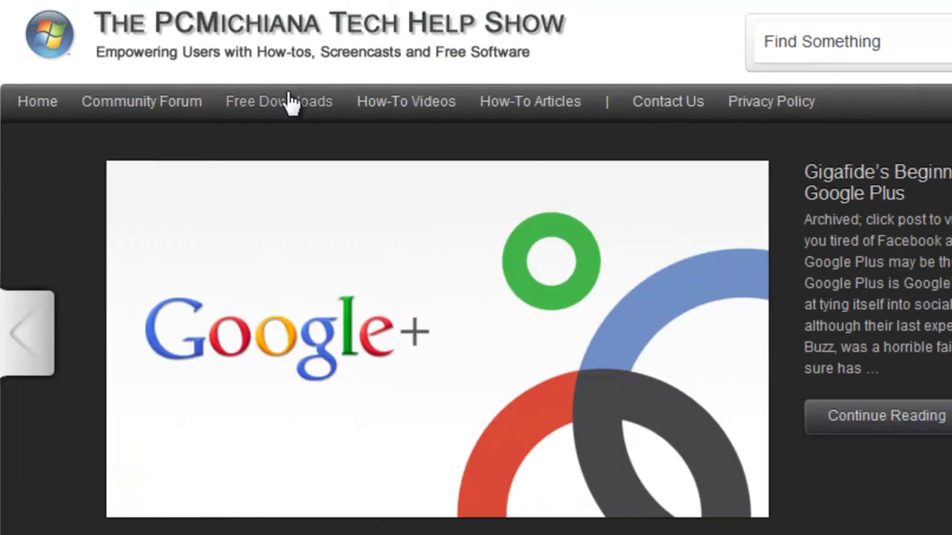
{"action": "mouse_move", "coordinate": [419, 101]}
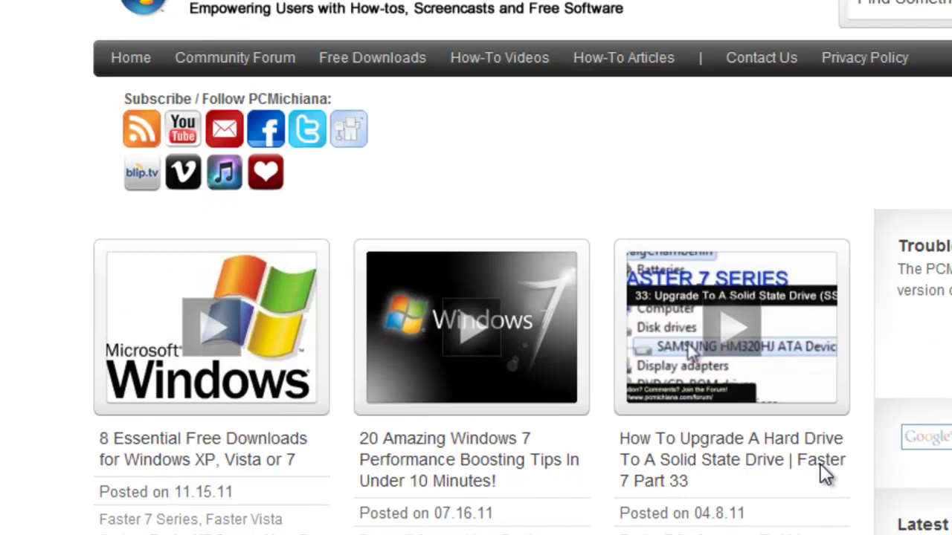
{"action": "mouse_move", "coordinate": [499, 57]}
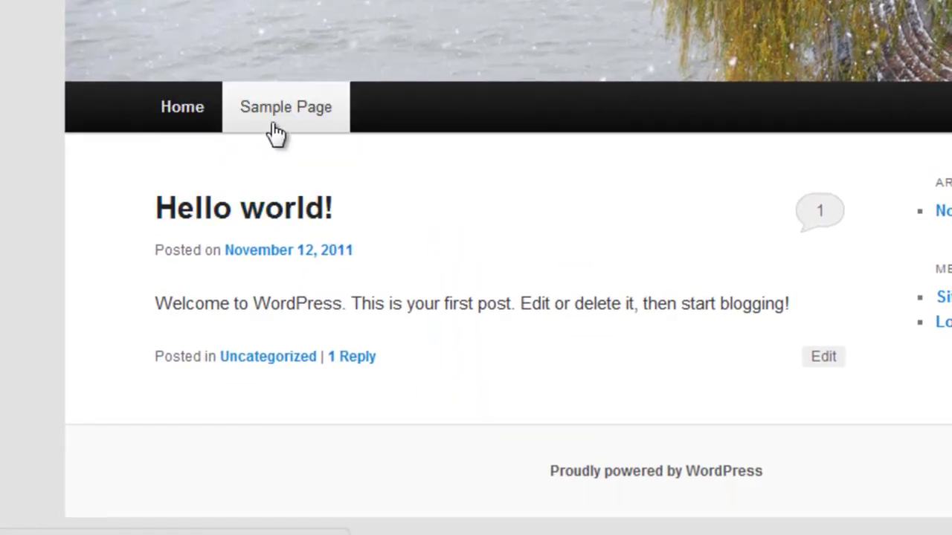
{"action": "left_click", "coordinate": [317, 136]}
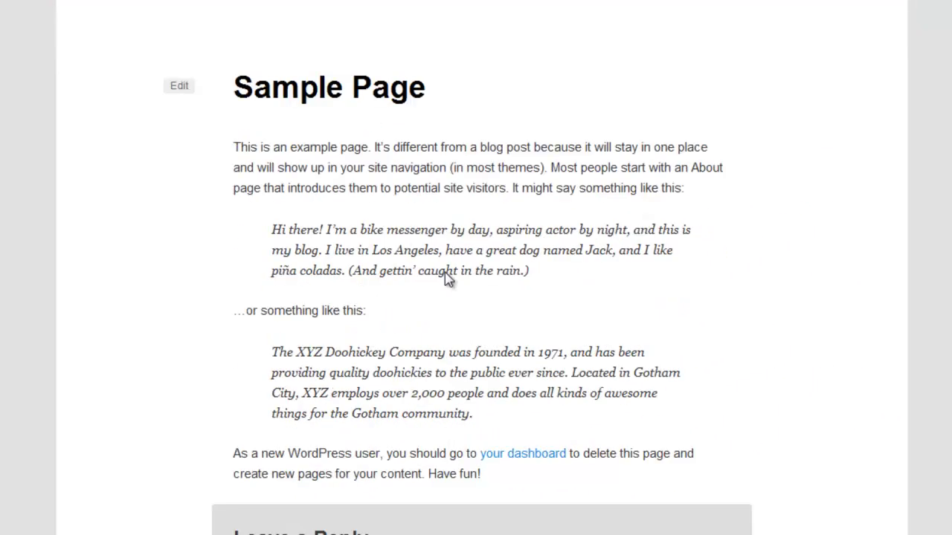
{"action": "scroll", "coordinate": [333, 367], "scroll_direction": "up", "scroll_amount": 2}
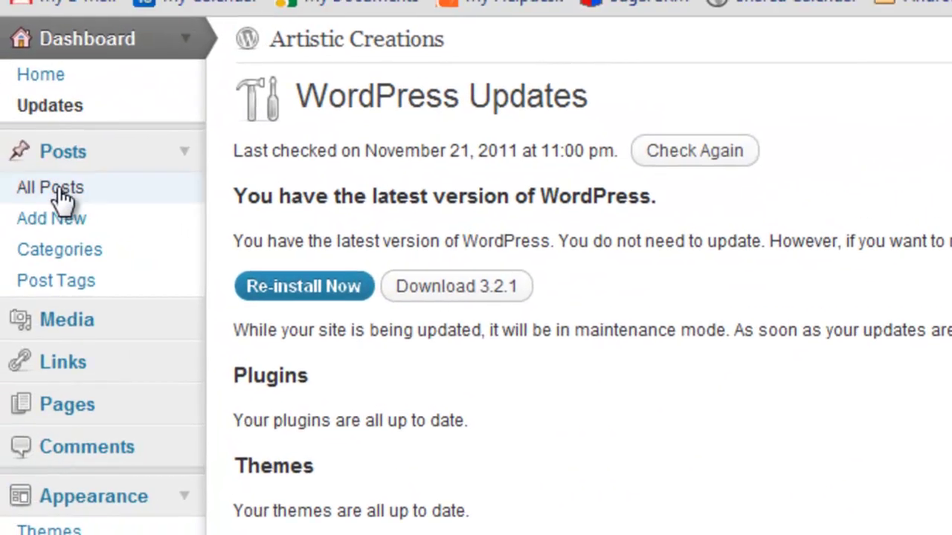
- Look over All Posts and Categories, ending on the Posts list with 'Hello world!'
{"action": "left_click", "coordinate": [60, 190]}
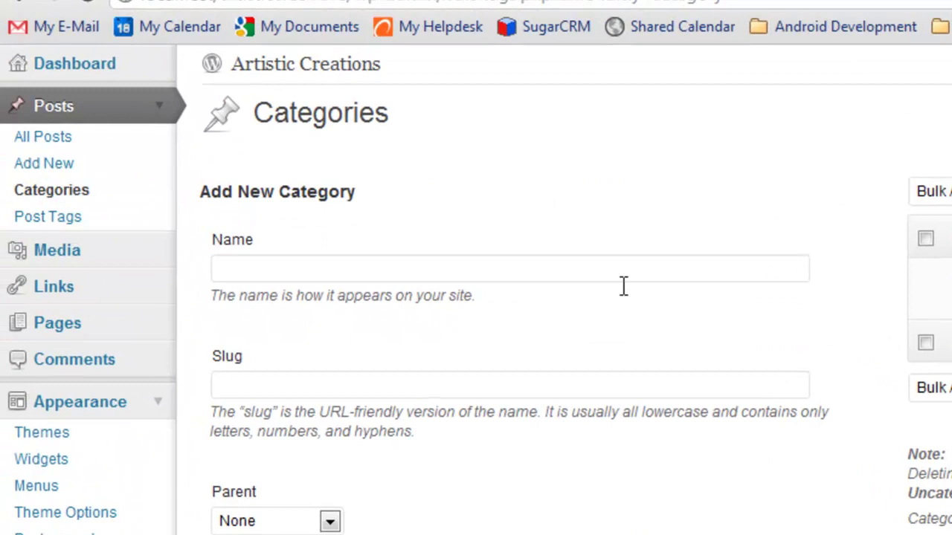
{"action": "left_click", "coordinate": [245, 276]}
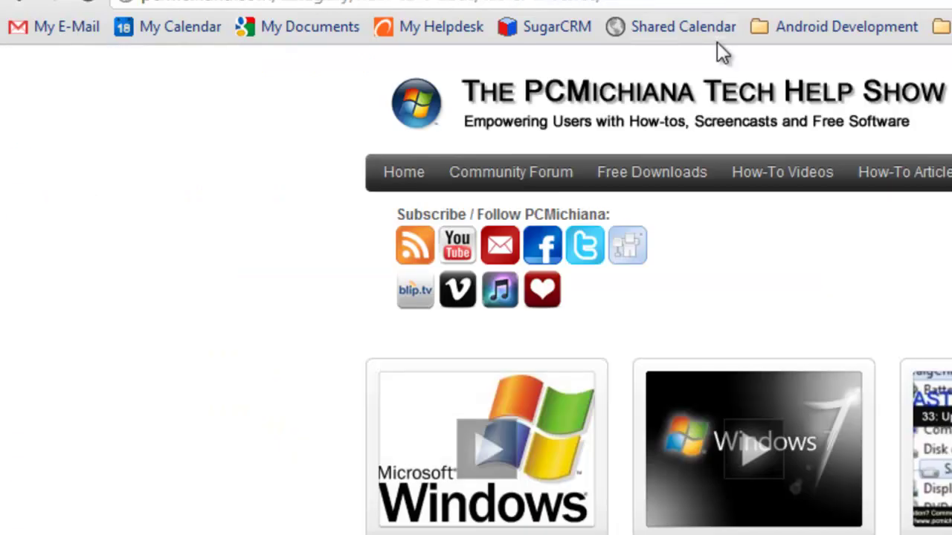
{"action": "mouse_move", "coordinate": [784, 178]}
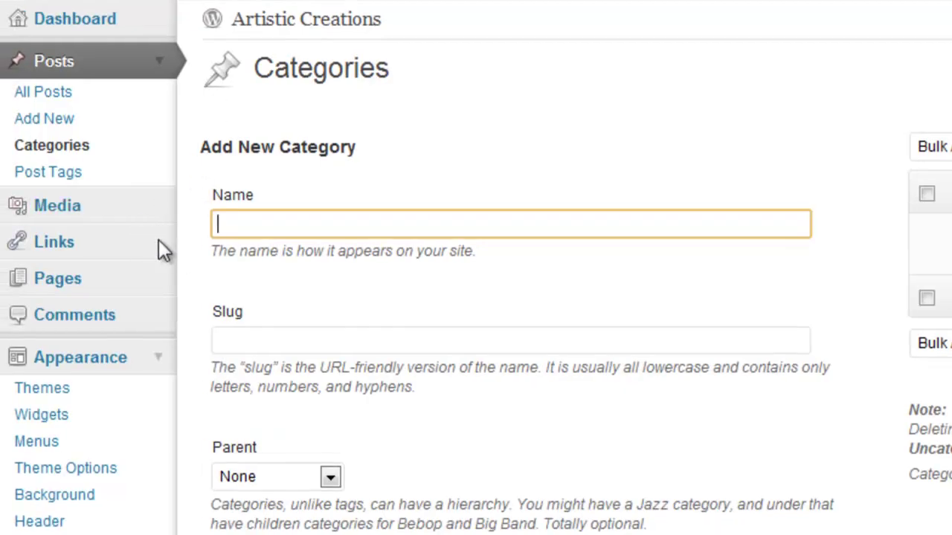
{"action": "left_click", "coordinate": [25, 94]}
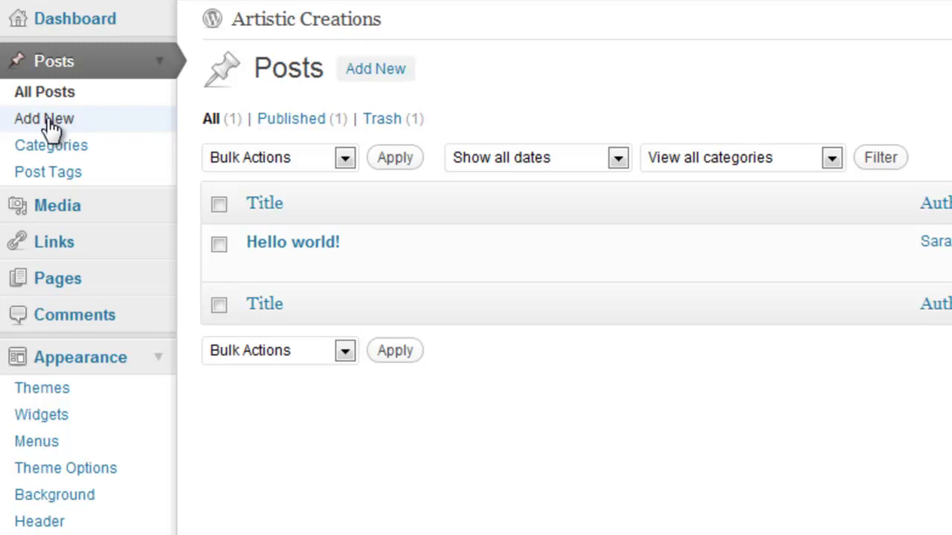
- Start a new post filed under a new 'Landscapes' category, with body text 'A new landspape photo'
{"action": "left_click", "coordinate": [46, 119]}
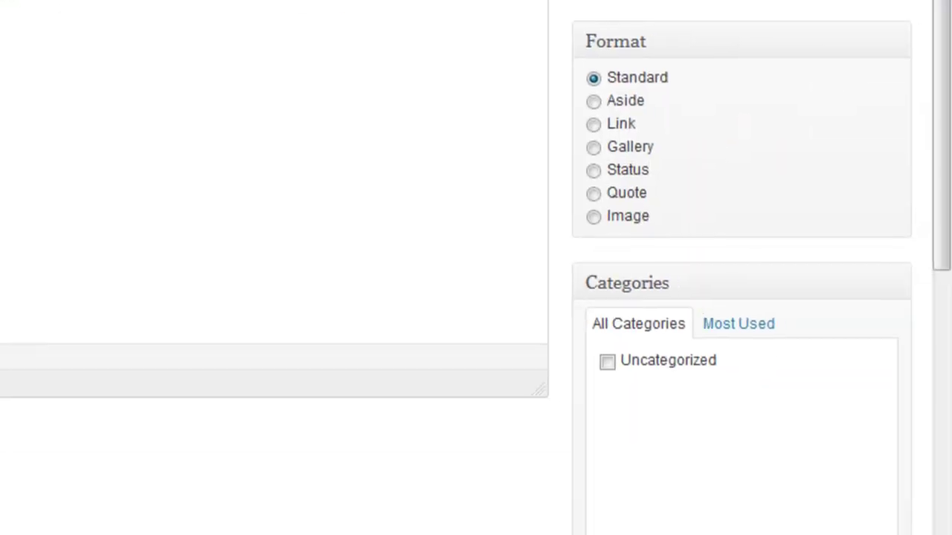
{"action": "scroll", "coordinate": [770, 58], "scroll_direction": "down", "scroll_amount": 3}
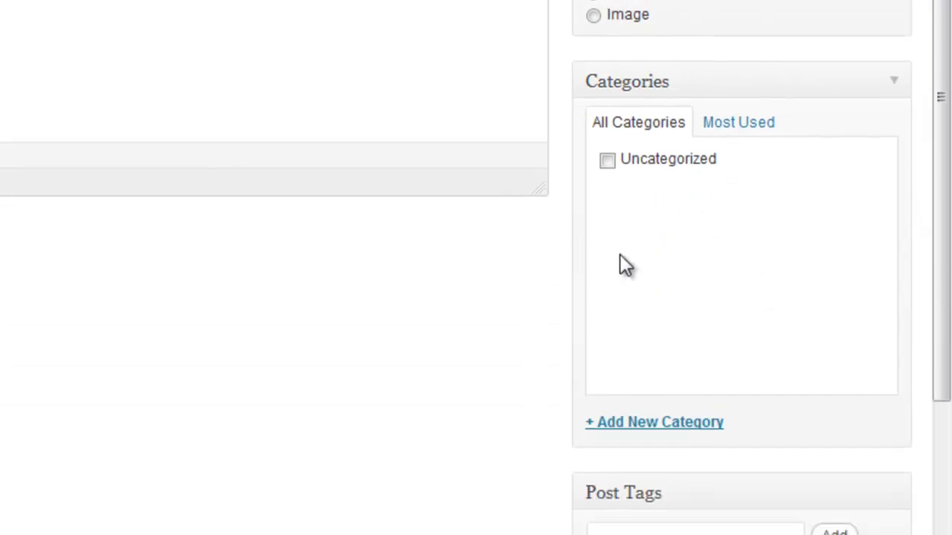
{"action": "left_click", "coordinate": [605, 166]}
{"action": "left_click", "coordinate": [661, 423]}
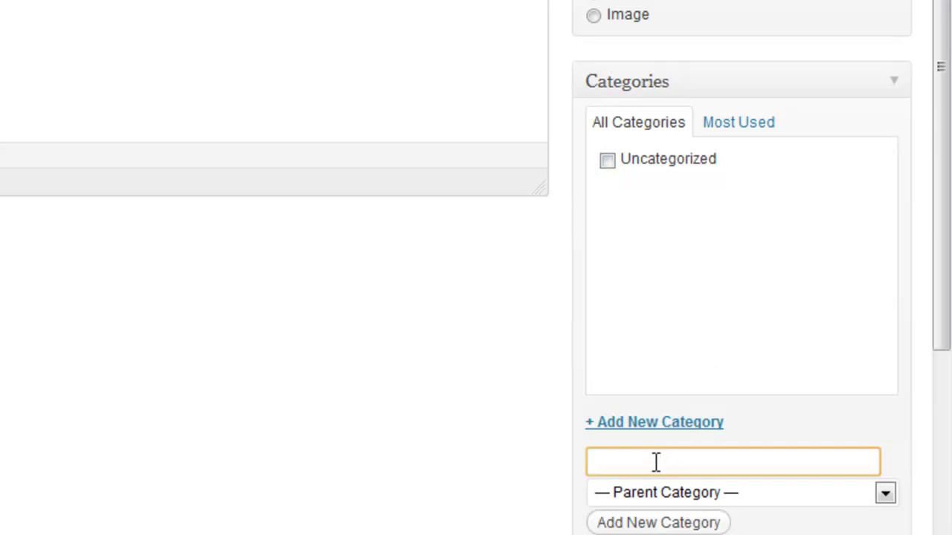
{"action": "type", "text": "Landscapes"}
{"action": "left_click", "coordinate": [653, 520]}
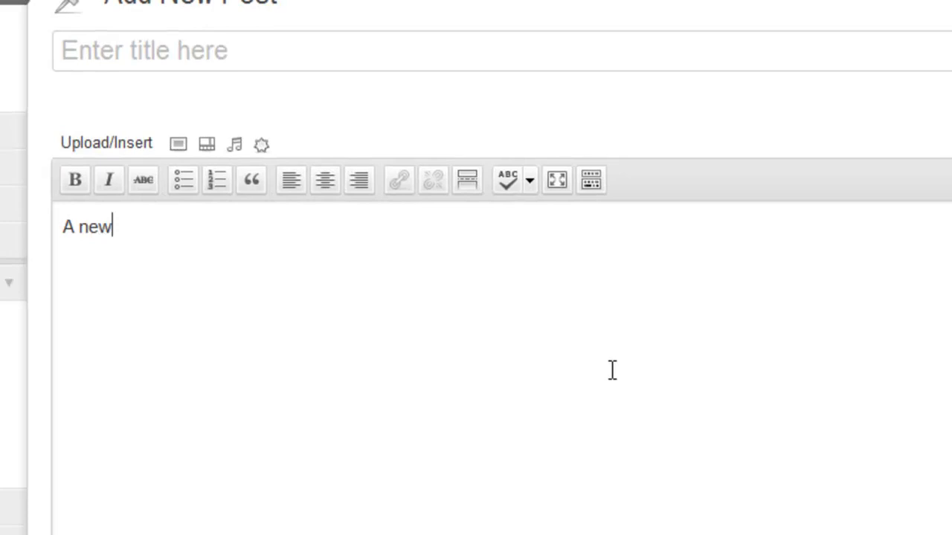
{"action": "type", "text": "ape photo"}
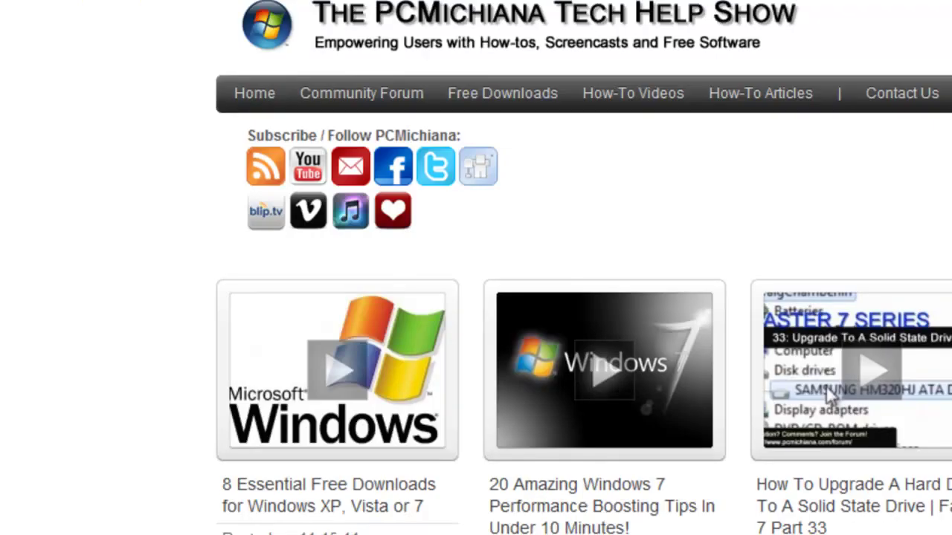
- Search Google Images for 'landscape'
{"action": "key", "text": "ctrl+t"}
{"action": "type", "text": "google"}
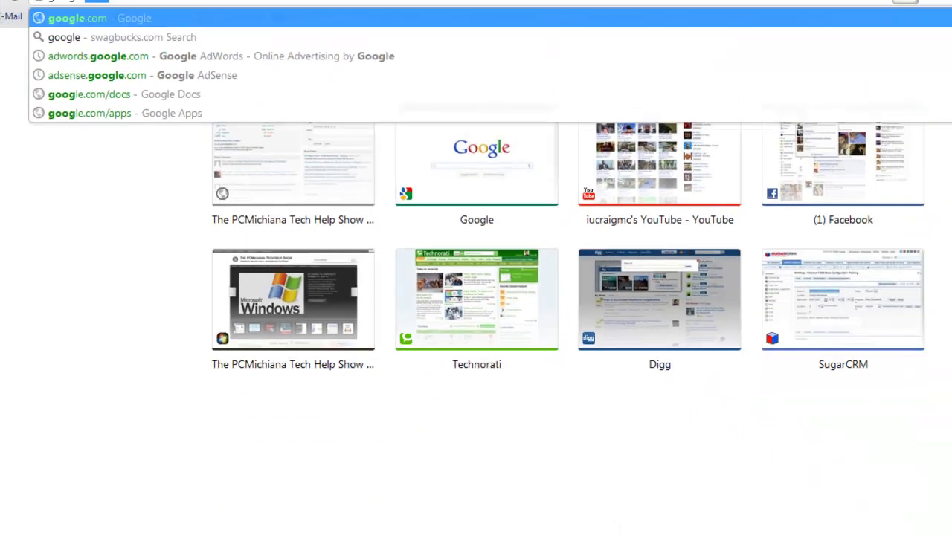
{"action": "key", "text": "Return"}
{"action": "type", "text": "landsc"}
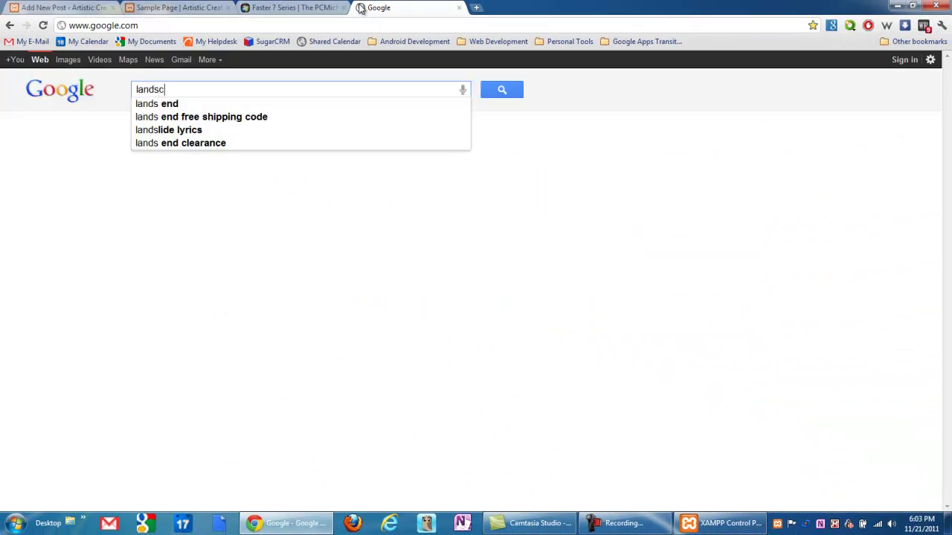
{"action": "type", "text": "ape"}
{"action": "key", "text": "Return"}
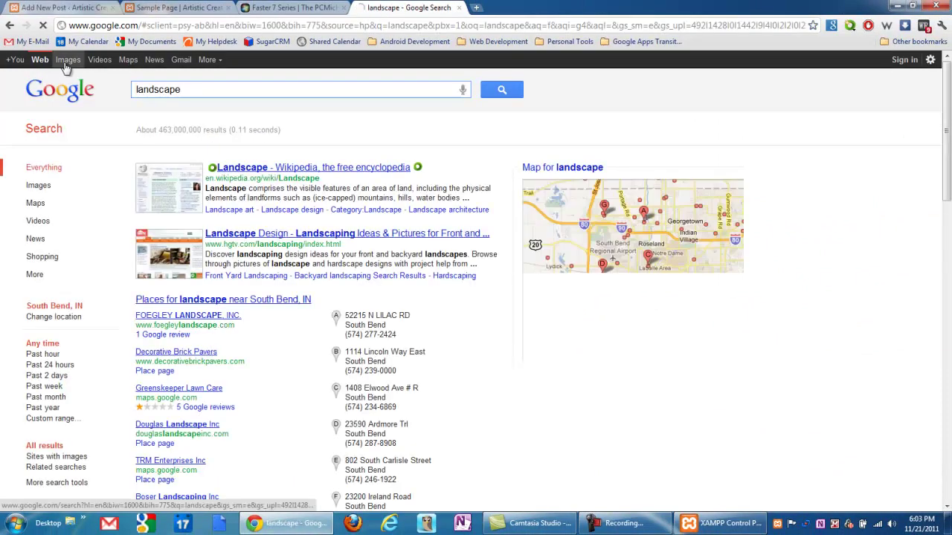
{"action": "left_click", "coordinate": [66, 64]}
- Save the snowy winter landscape picture to the computer as Landscape-2.jpg
{"action": "left_click", "coordinate": [221, 302]}
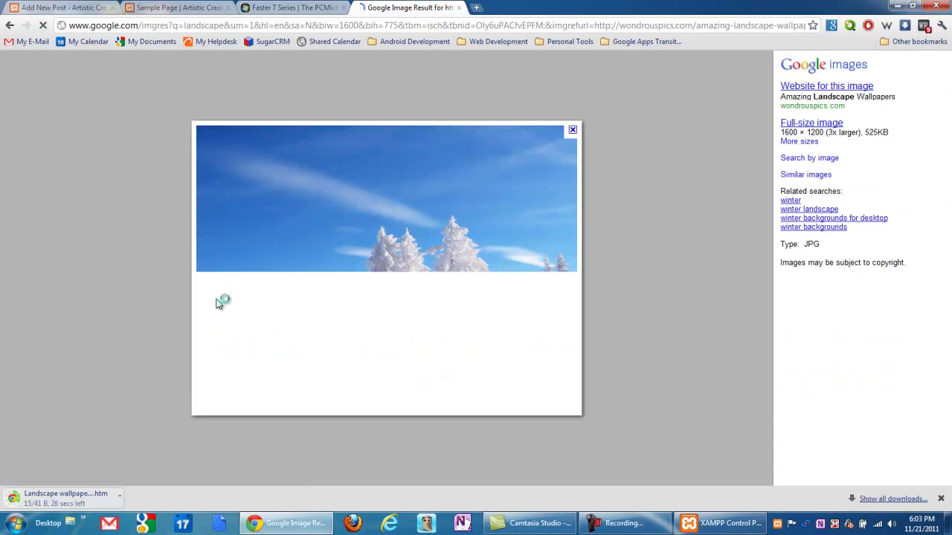
{"action": "right_click", "coordinate": [382, 250]}
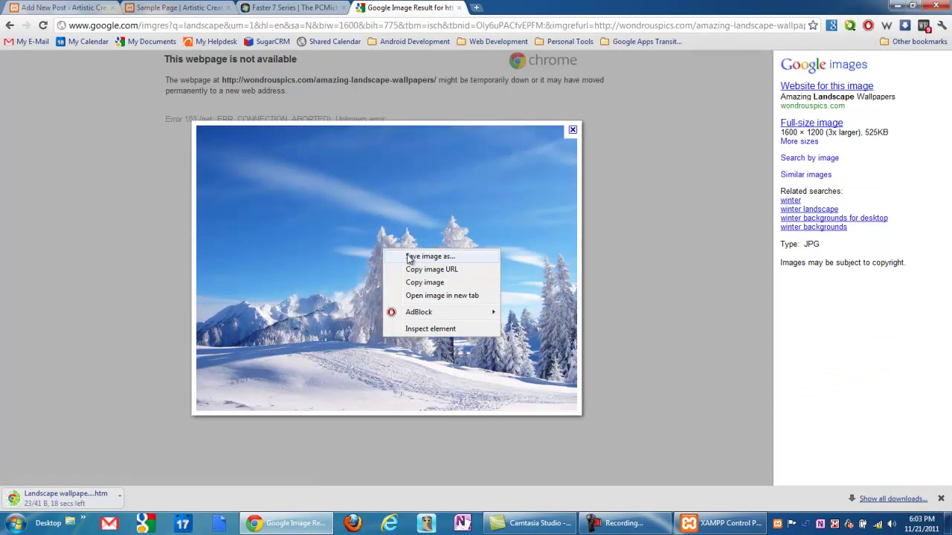
{"action": "left_click", "coordinate": [430, 256]}
{"action": "key", "text": "Return"}
{"action": "left_click", "coordinate": [294, 8]}
{"action": "left_click", "coordinate": [179, 7]}
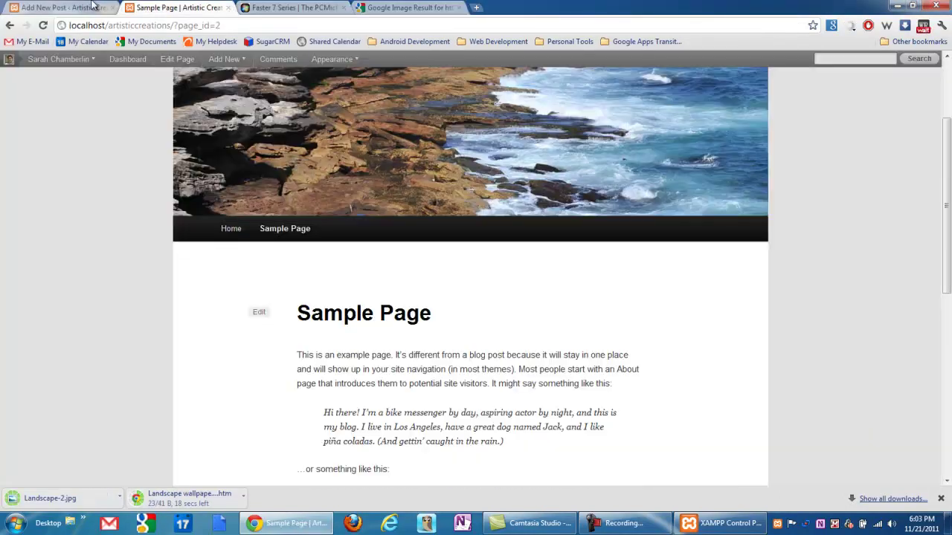
- Upload Landscape-2.jpg into the post draft's Add an Image dialog
{"action": "left_click", "coordinate": [93, 7]}
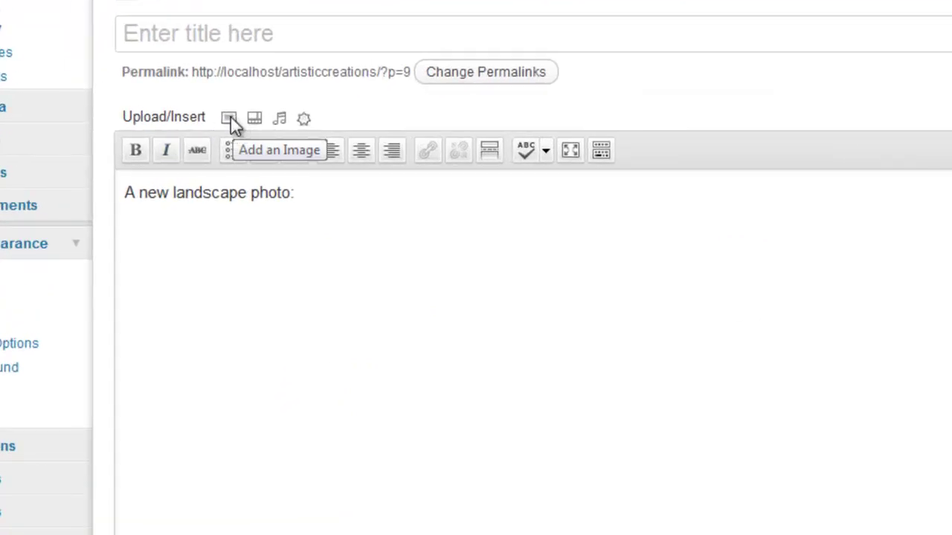
{"action": "left_click", "coordinate": [230, 116]}
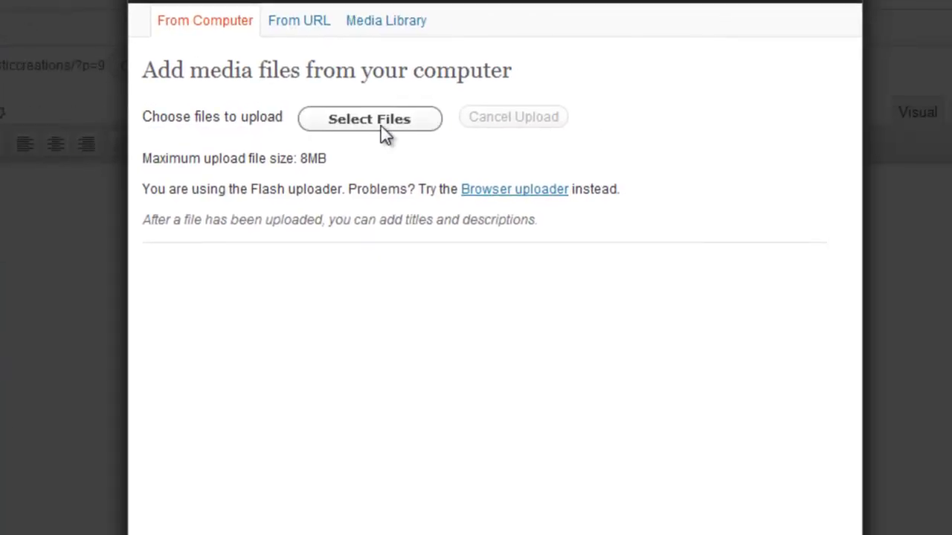
{"action": "left_click", "coordinate": [381, 126]}
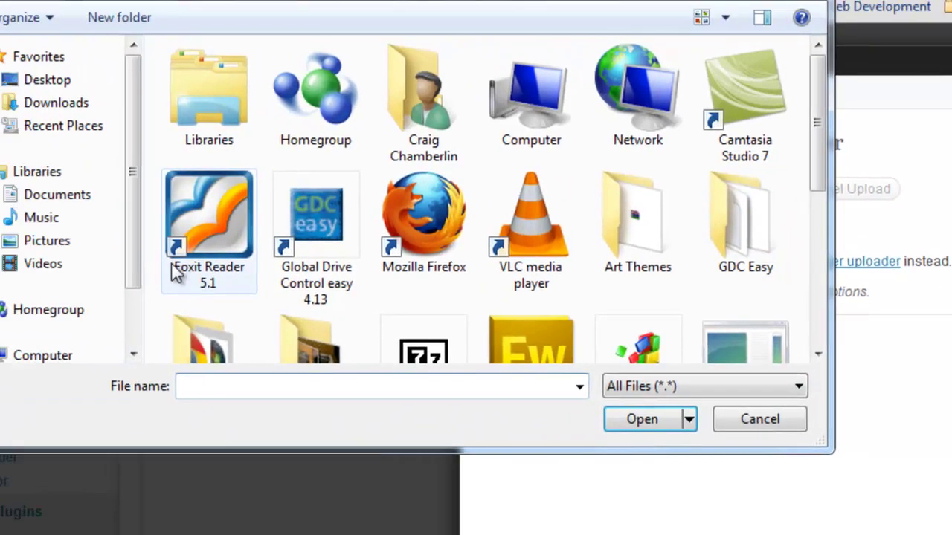
{"action": "left_click", "coordinate": [119, 142]}
{"action": "scroll", "coordinate": [496, 226], "scroll_direction": "down", "scroll_amount": 5}
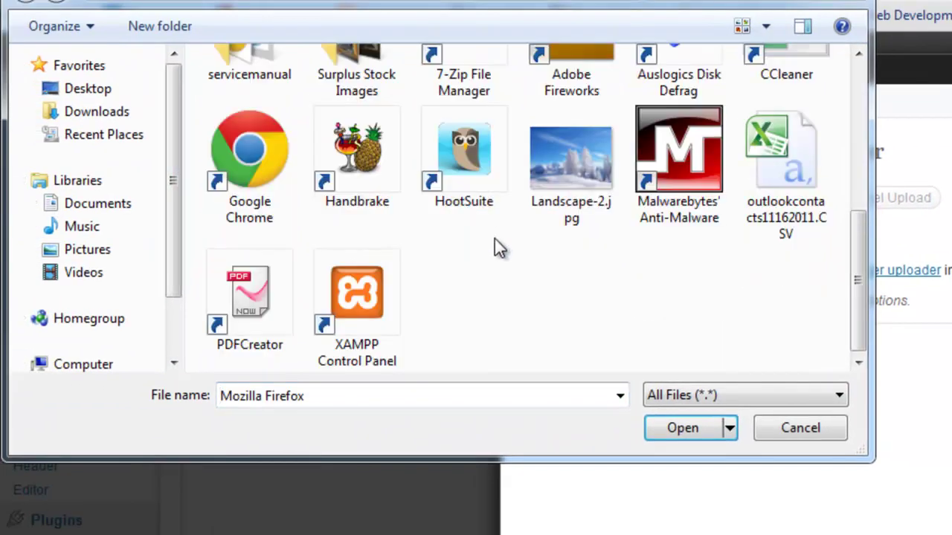
{"action": "scroll", "coordinate": [496, 245], "scroll_direction": "up", "scroll_amount": 3}
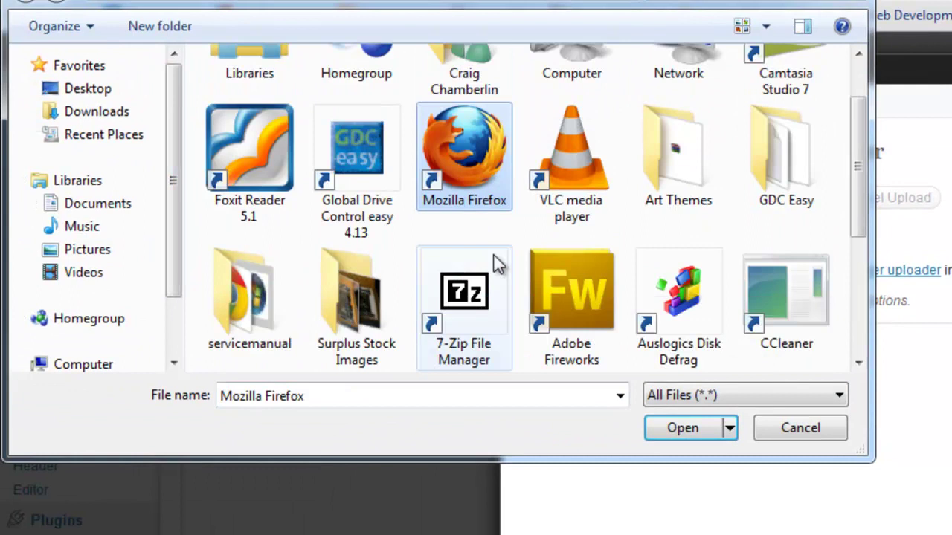
{"action": "scroll", "coordinate": [496, 264], "scroll_direction": "down", "scroll_amount": 2}
{"action": "double_click", "coordinate": [562, 305]}
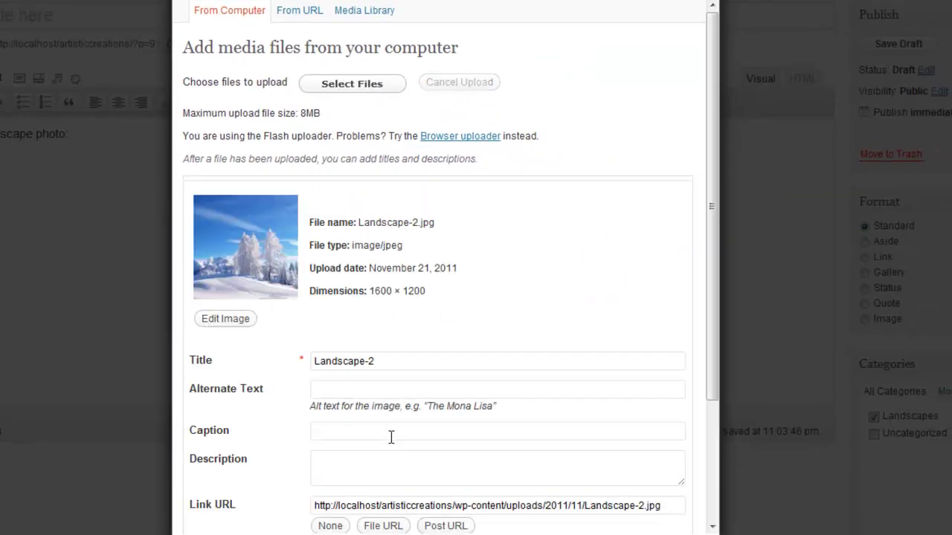
- Correct the image title and reuse the alt text 'Landscape Photo of Trees in Winter' as caption and description
{"action": "scroll", "coordinate": [419, 245], "scroll_direction": "down", "scroll_amount": 4}
{"action": "left_click_drag", "start_coordinate": [383, 199], "coordinate": [289, 215]}
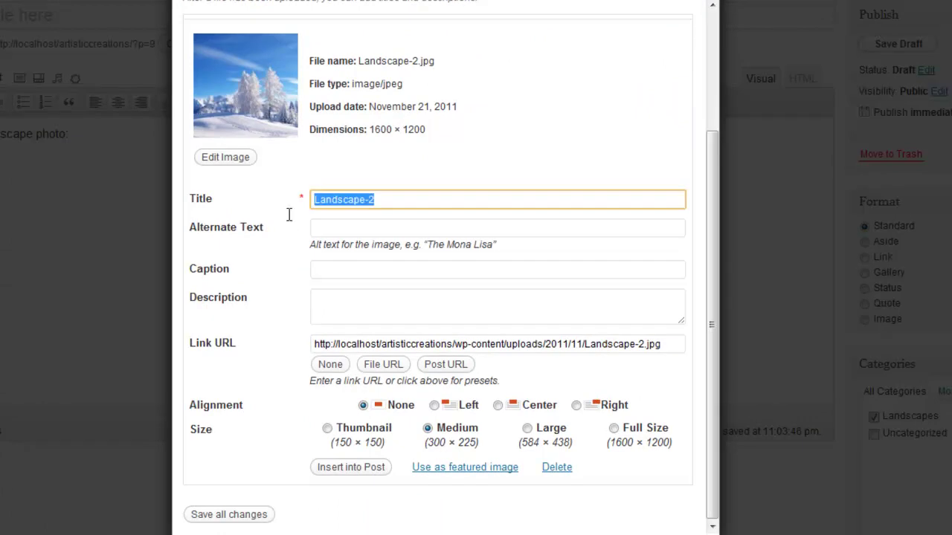
{"action": "type", "text": "This is my first "}
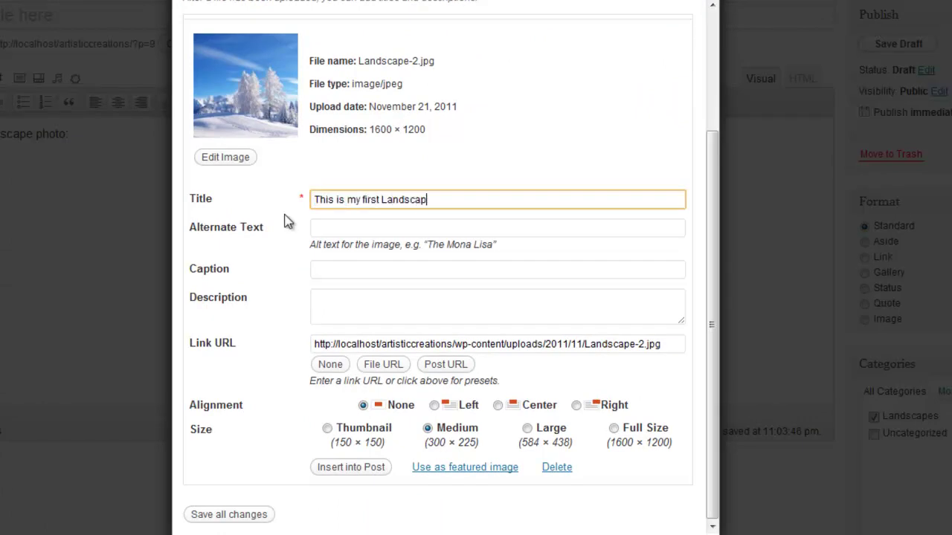
{"action": "type", "text": "hoto"}
{"action": "left_click", "coordinate": [374, 231]}
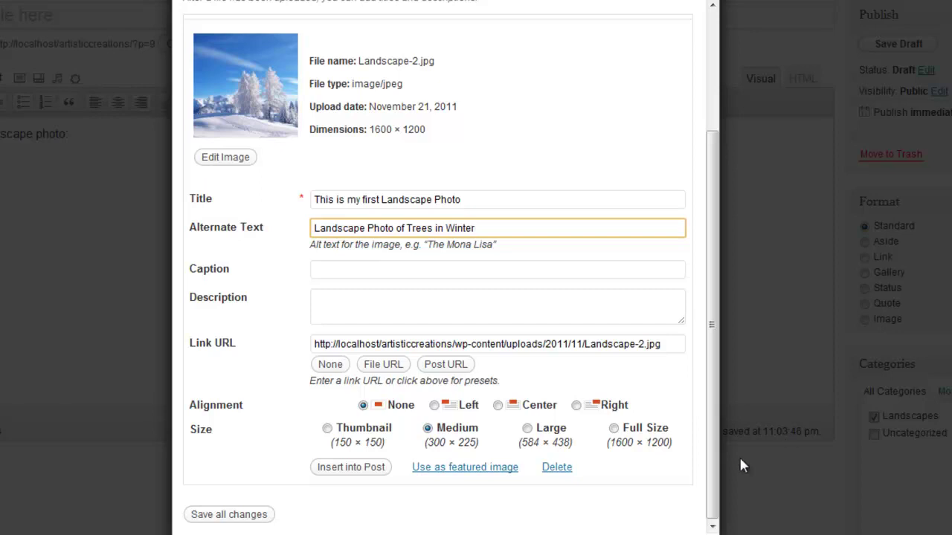
{"action": "triple_click", "coordinate": [387, 227]}
{"action": "key", "text": "ctrl+c"}
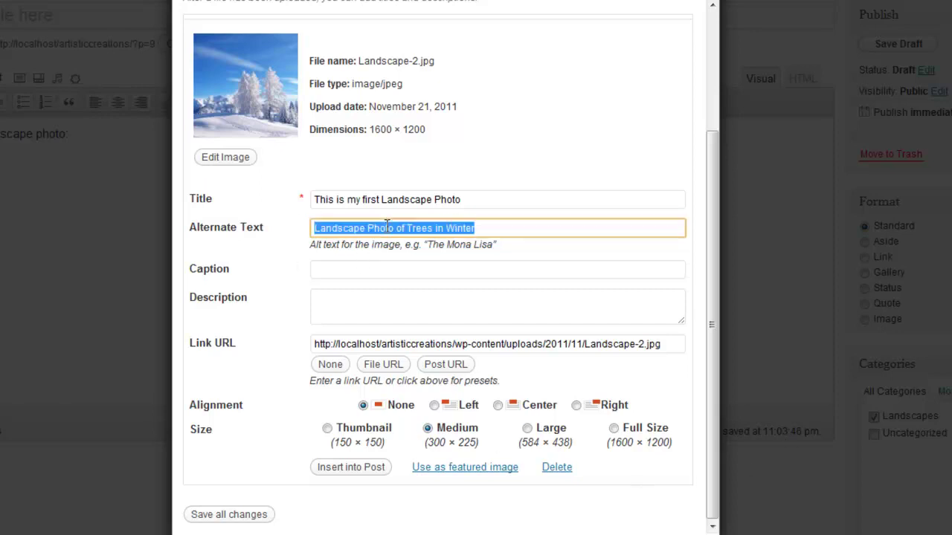
{"action": "left_click", "coordinate": [389, 268]}
{"action": "key", "text": "ctrl+v"}
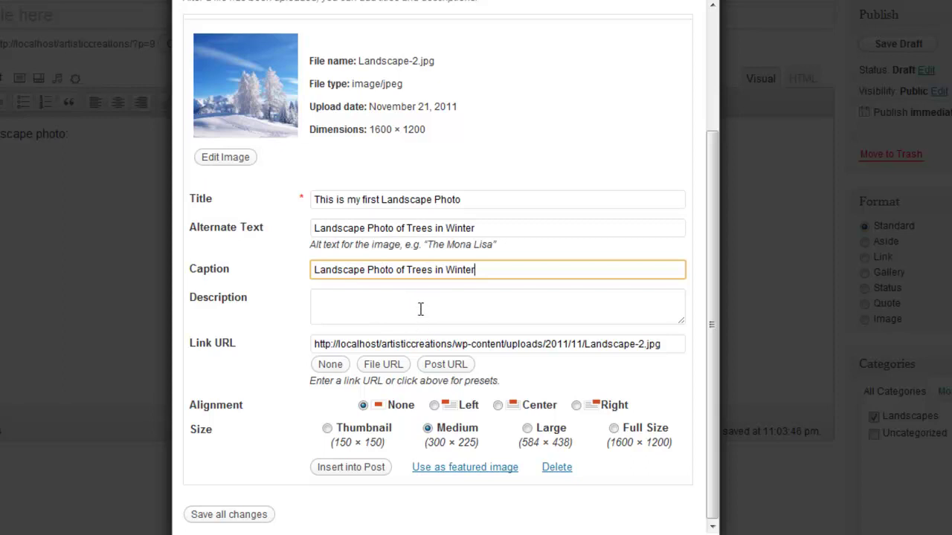
{"action": "left_click", "coordinate": [420, 311]}
{"action": "key", "text": "ctrl+v"}
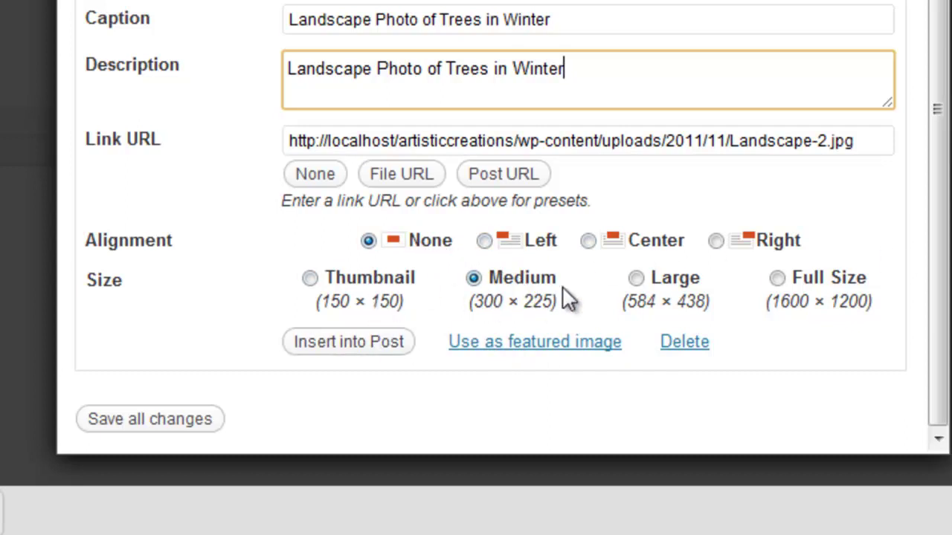
- Insert the photo into the post at Medium size
{"action": "left_click", "coordinate": [814, 286]}
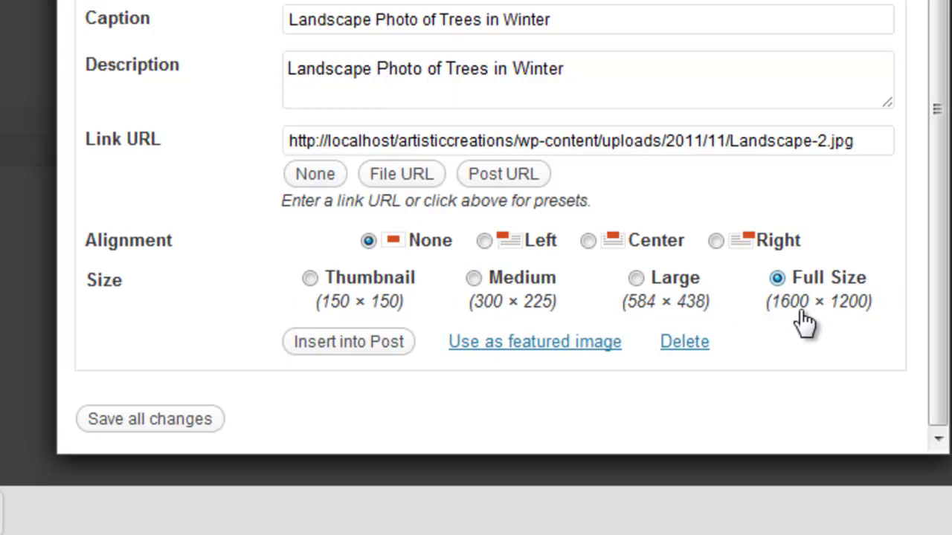
{"action": "left_click", "coordinate": [505, 283]}
{"action": "left_click", "coordinate": [327, 348]}
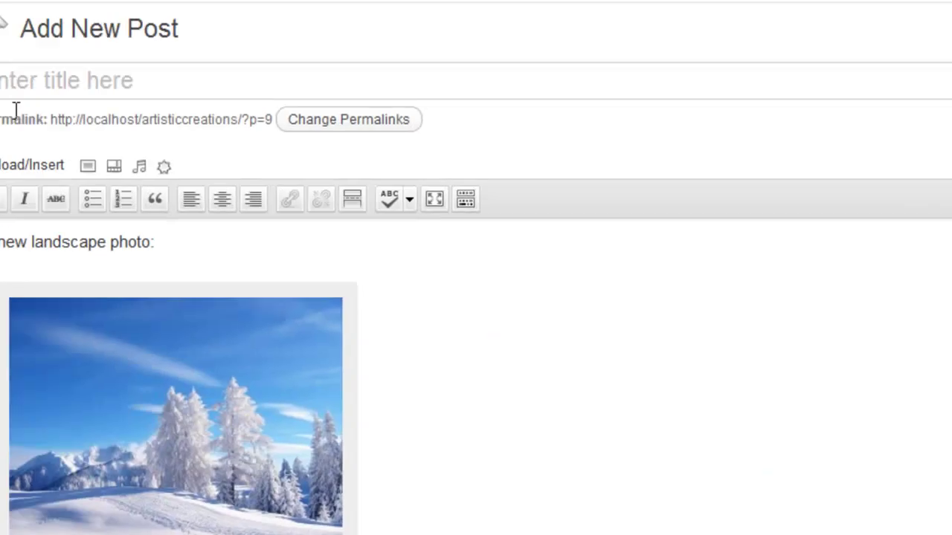
- Title the post 'My First Landscape Photo of Trees in Winter' and publish it
{"action": "left_click", "coordinate": [59, 68]}
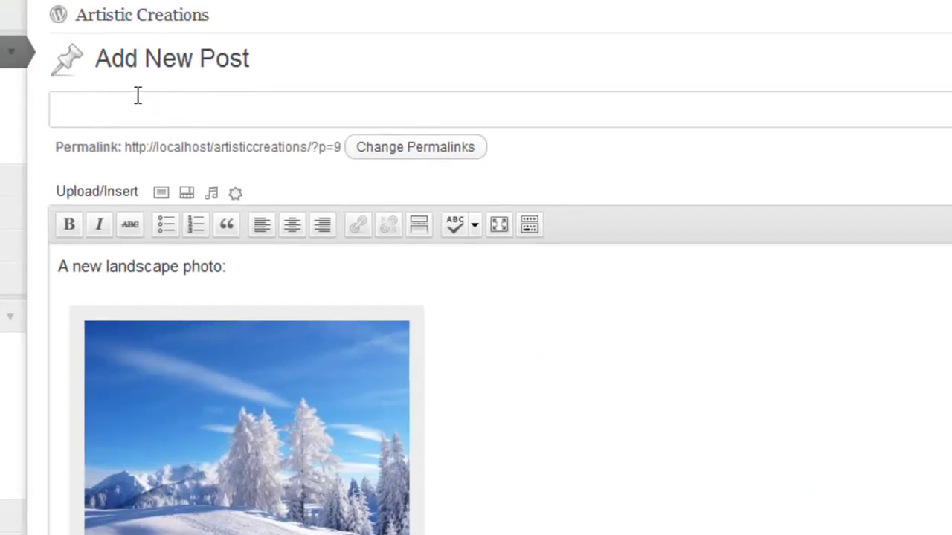
{"action": "type", "text": "My First Landsc"}
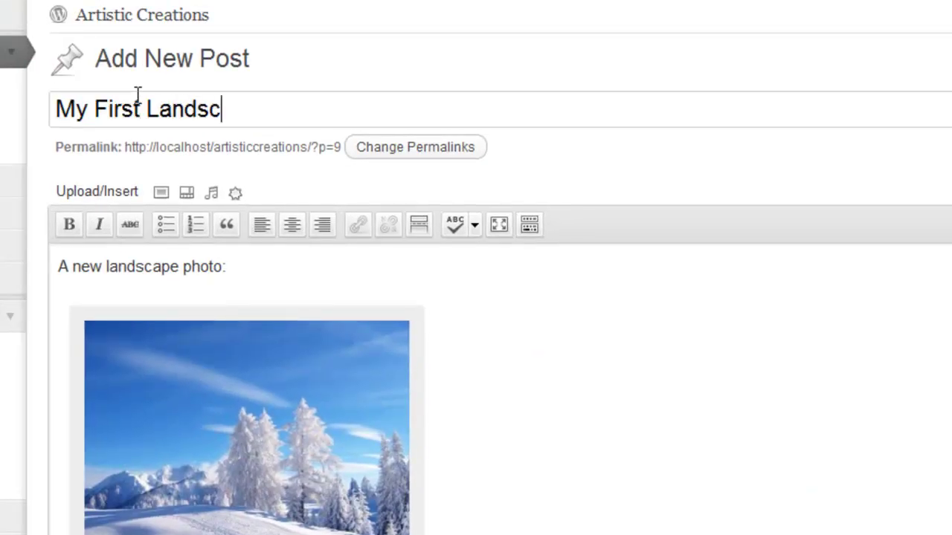
{"action": "type", "text": "ape Photo of Trees"}
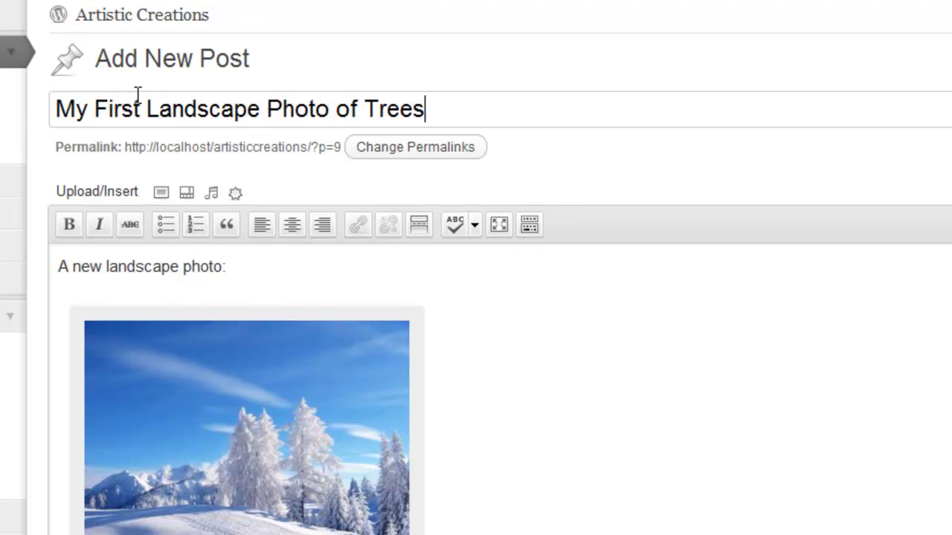
{"action": "type", "text": " in Winter"}
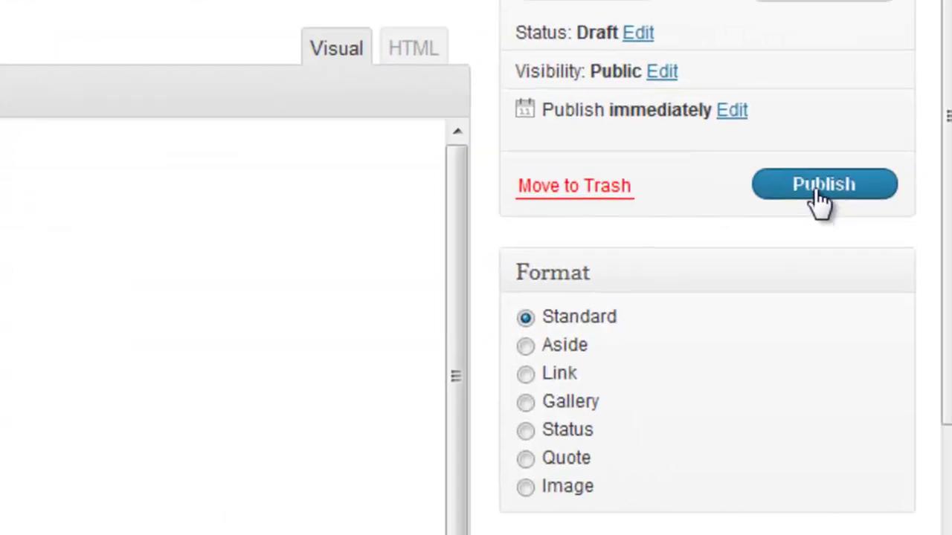
{"action": "left_click", "coordinate": [818, 194]}
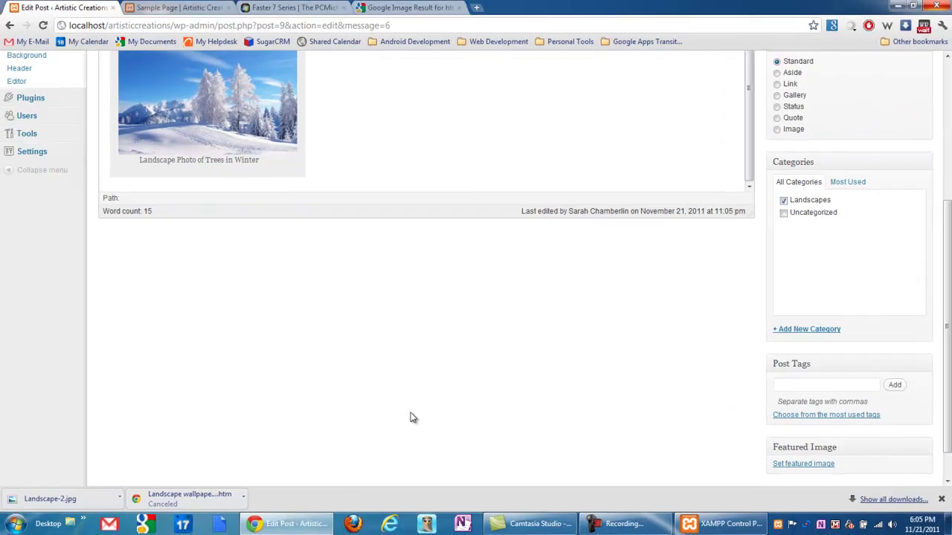
- Check the published winter photo post on the site's front page, then go back and forward in history
{"action": "scroll", "coordinate": [412, 418], "scroll_direction": "up", "scroll_amount": 6}
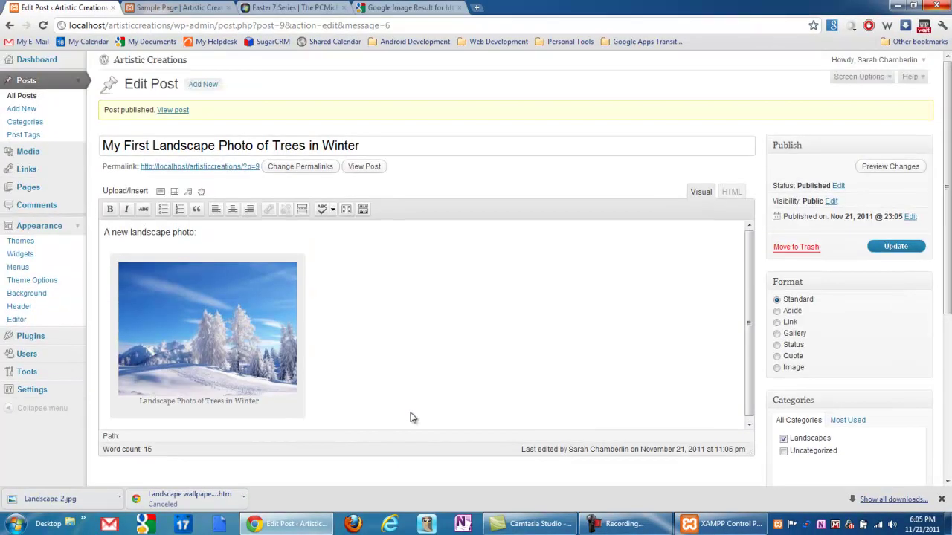
{"action": "scroll", "coordinate": [413, 418], "scroll_direction": "down", "scroll_amount": 2}
{"action": "scroll", "coordinate": [413, 418], "scroll_direction": "down", "scroll_amount": 5}
{"action": "scroll", "coordinate": [416, 416], "scroll_direction": "up", "scroll_amount": 7}
{"action": "left_click", "coordinate": [165, 62]}
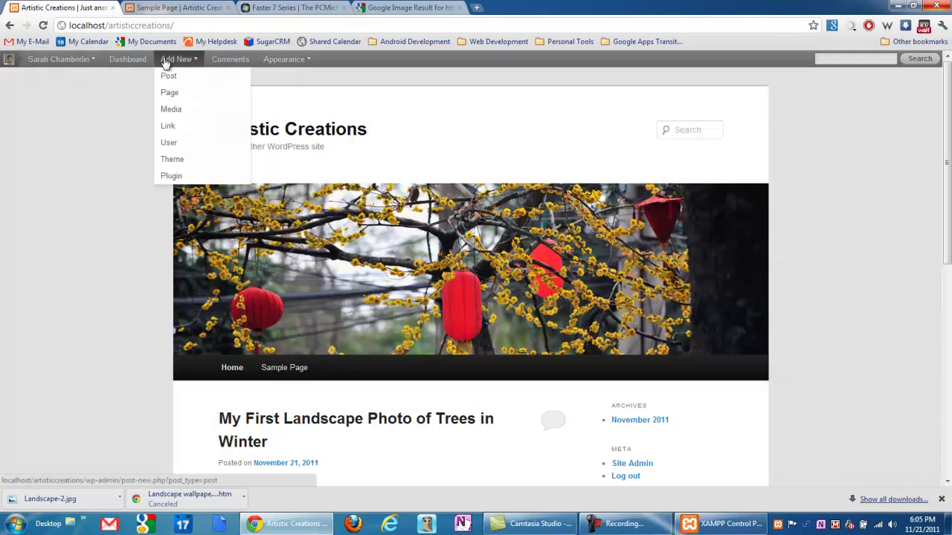
{"action": "scroll", "coordinate": [92, 233], "scroll_direction": "down", "scroll_amount": 2}
{"action": "scroll", "coordinate": [92, 233], "scroll_direction": "down", "scroll_amount": 3}
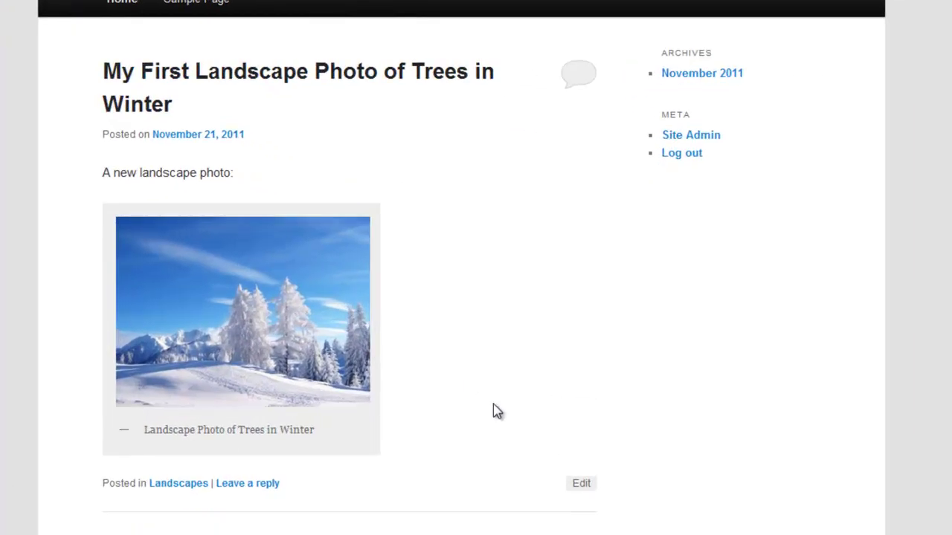
{"action": "scroll", "coordinate": [276, 355], "scroll_direction": "up", "scroll_amount": 2}
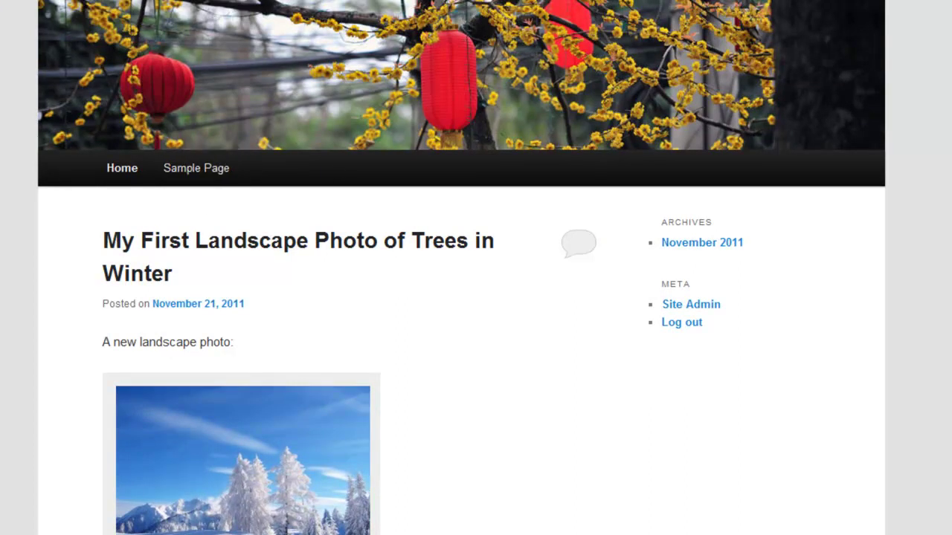
{"action": "key", "text": "alt+Left"}
{"action": "key", "text": "alt+Right"}
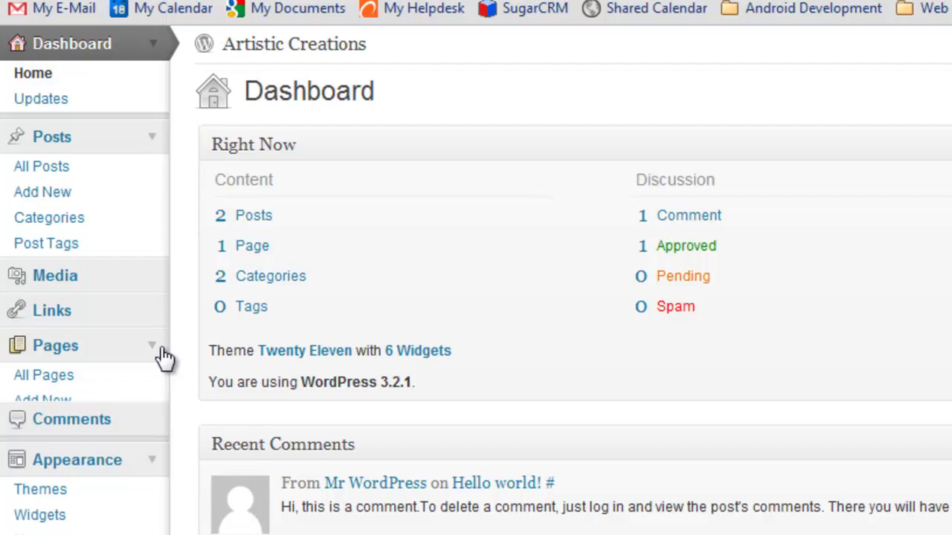
- Create a new page titled 'About Us' with body text 'This is all about me.'
{"action": "left_click", "coordinate": [97, 379]}
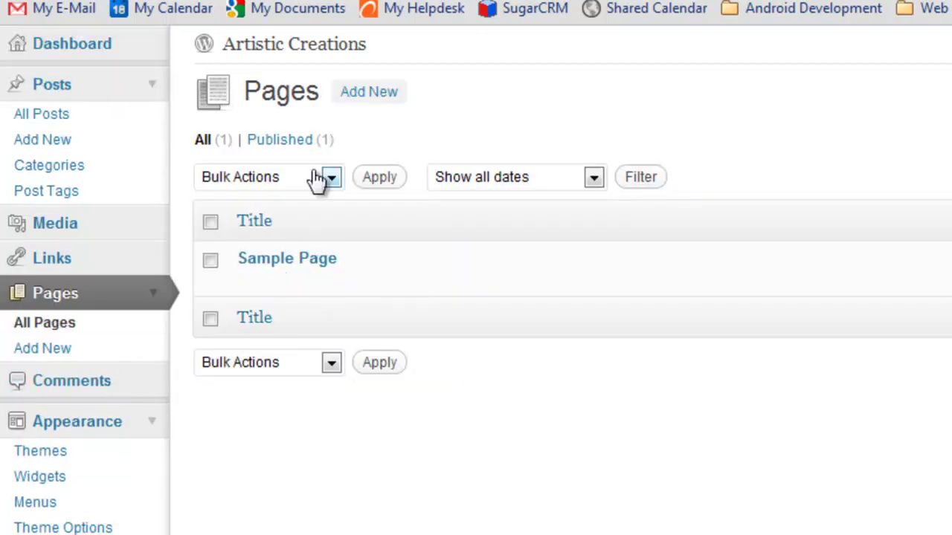
{"action": "left_click", "coordinate": [370, 101]}
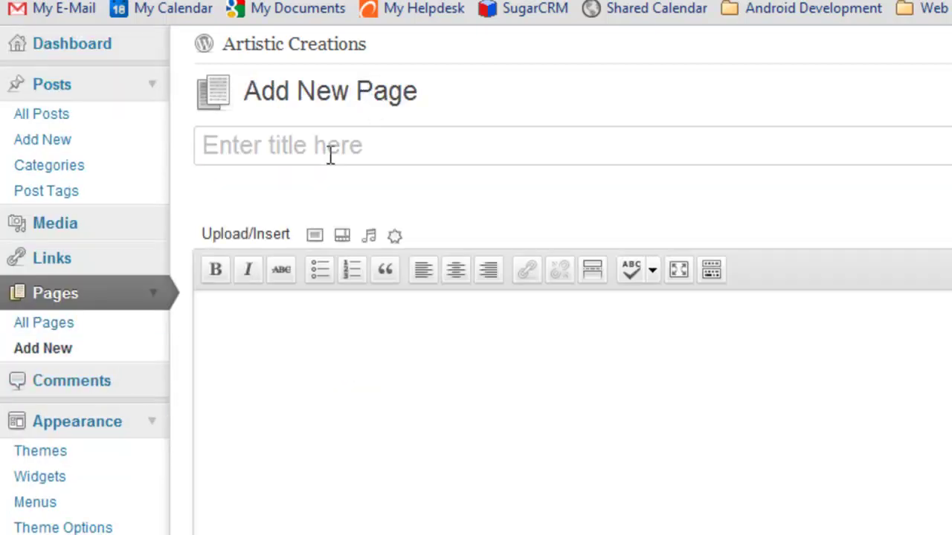
{"action": "left_click", "coordinate": [331, 140]}
{"action": "type", "text": "About Us"}
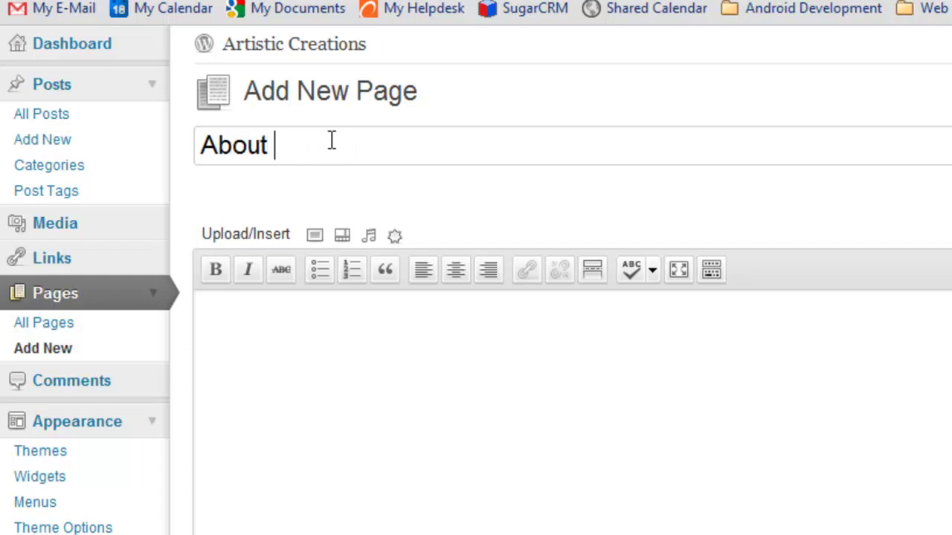
{"action": "left_click", "coordinate": [333, 476]}
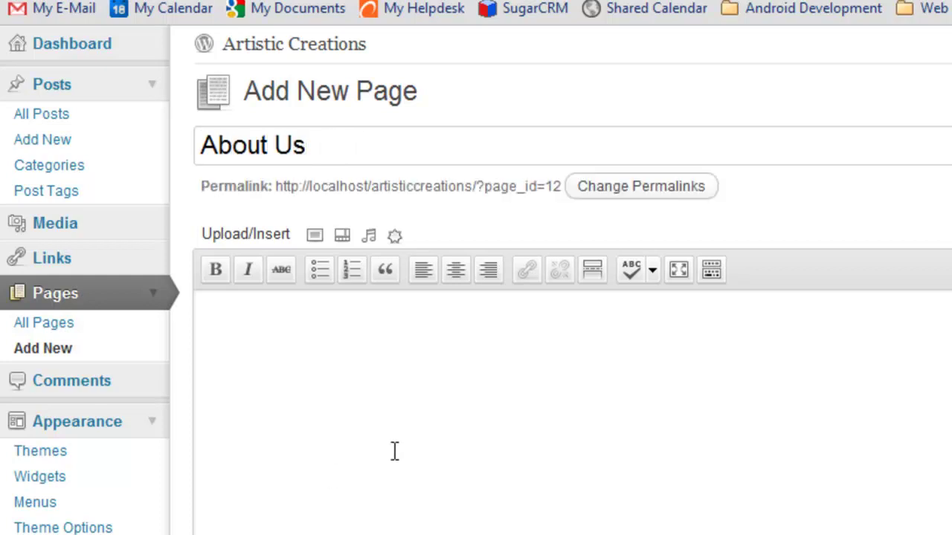
{"action": "type", "text": "This is all about me"}
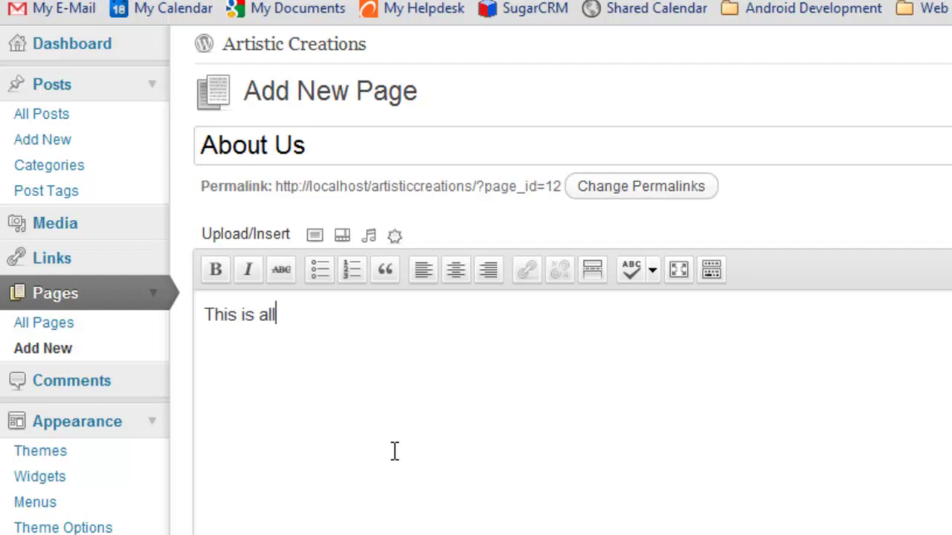
{"action": "type", "text": "."}
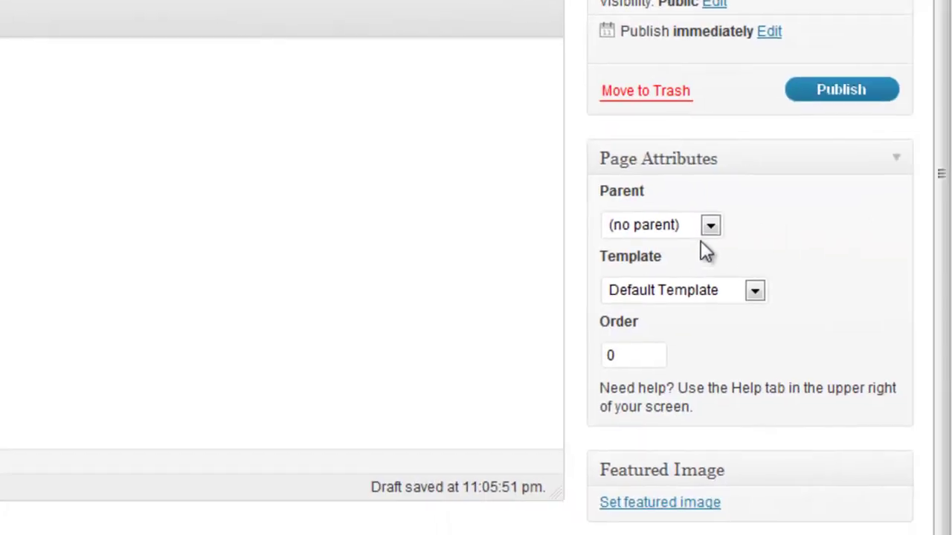
- Leave About Us with no parent and the default template, set its Order to 3, and publish
{"action": "left_click", "coordinate": [698, 232]}
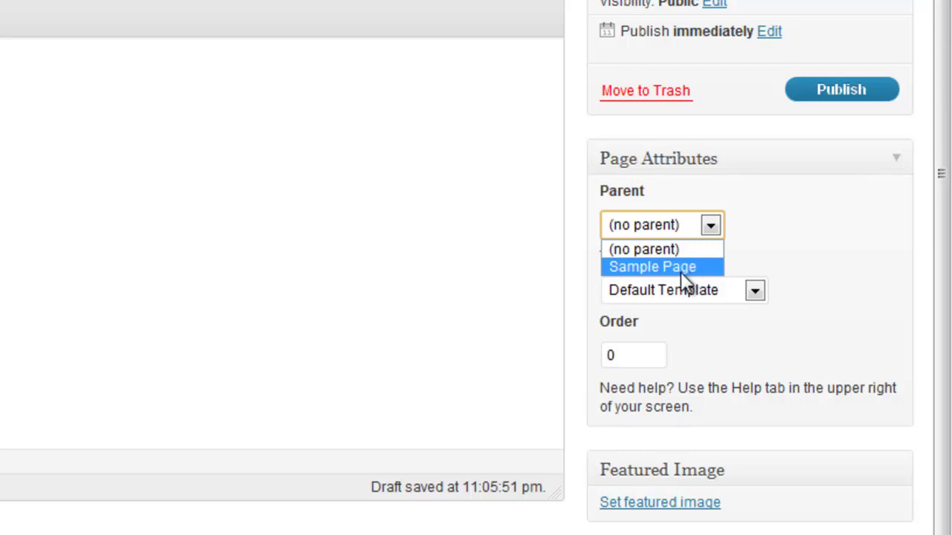
{"action": "left_click", "coordinate": [668, 251]}
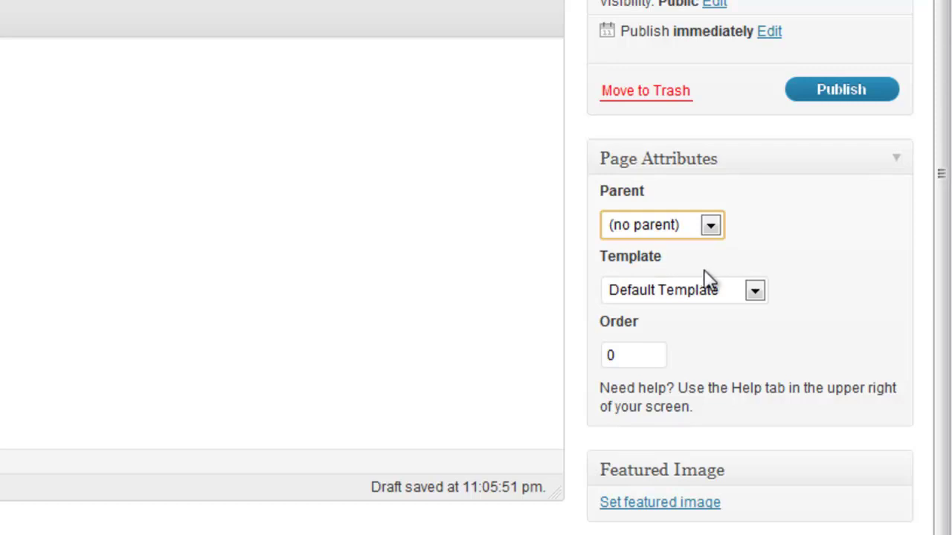
{"action": "left_click", "coordinate": [712, 292]}
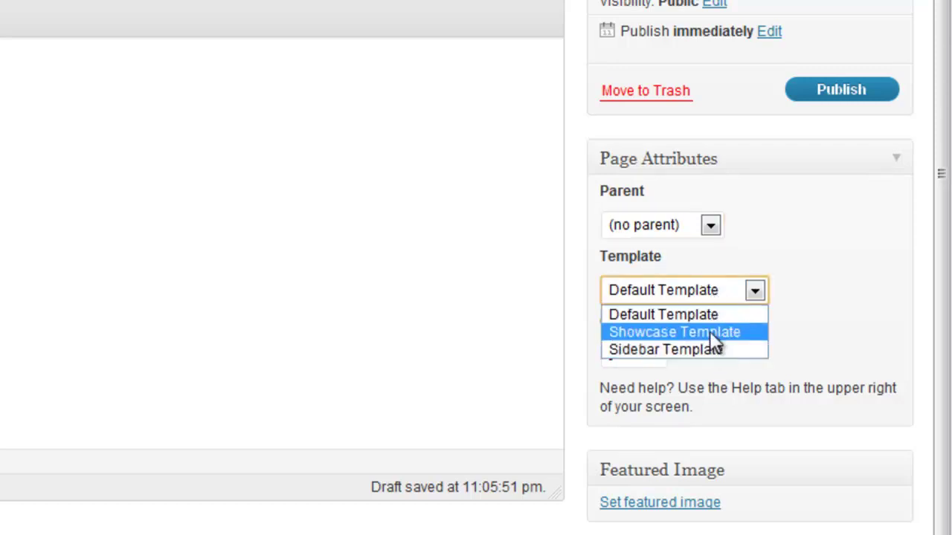
{"action": "left_click", "coordinate": [701, 315]}
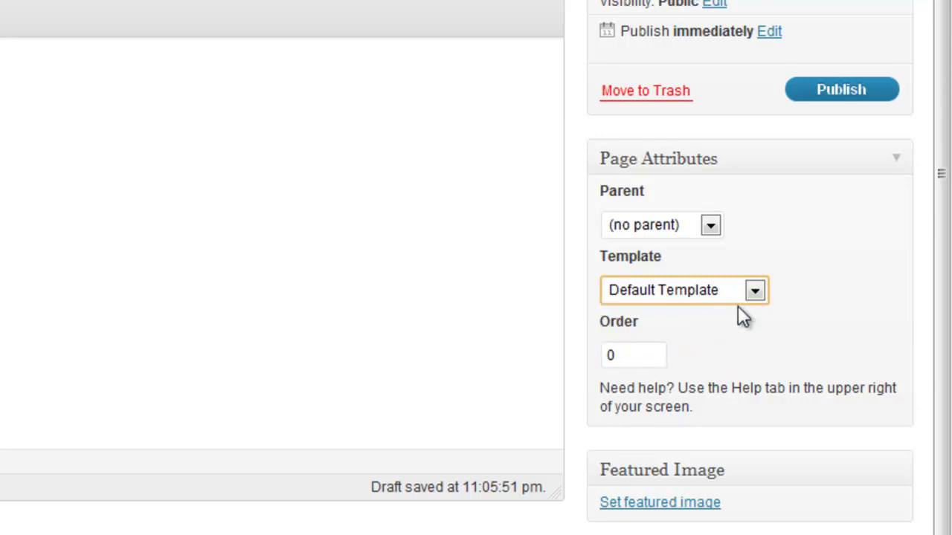
{"action": "key", "text": "Tab"}
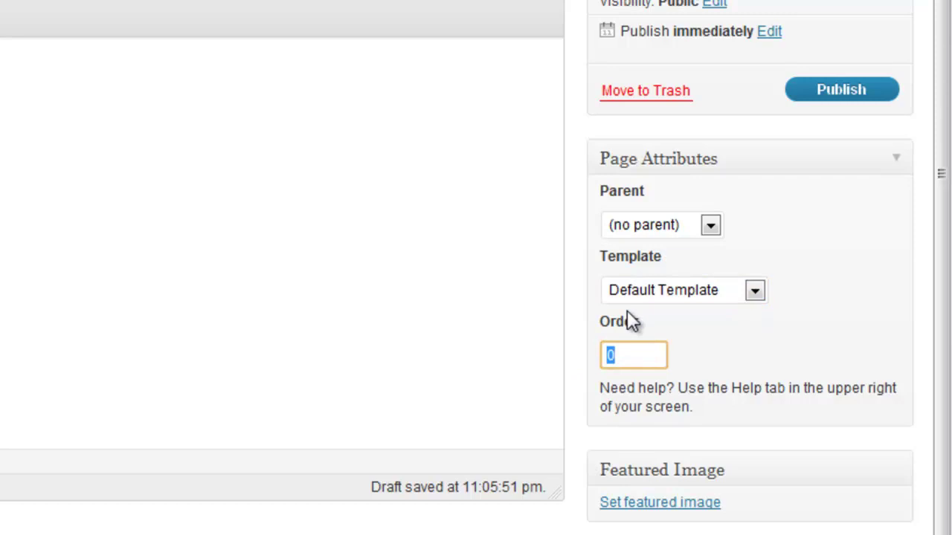
{"action": "type", "text": "3"}
{"action": "left_click", "coordinate": [846, 107]}
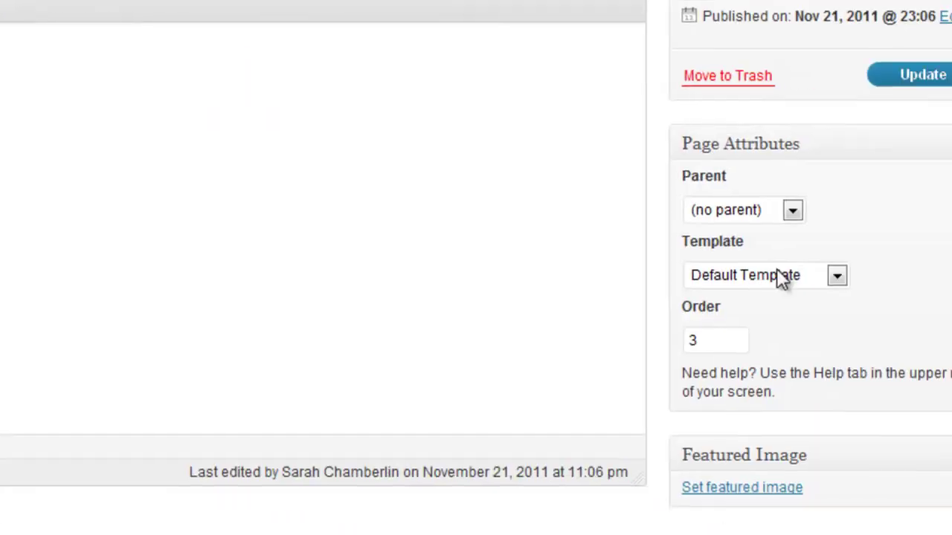
- Set About Us's parent page to Sample Page in Page Attributes, then check the live menu
{"action": "left_click", "coordinate": [724, 278]}
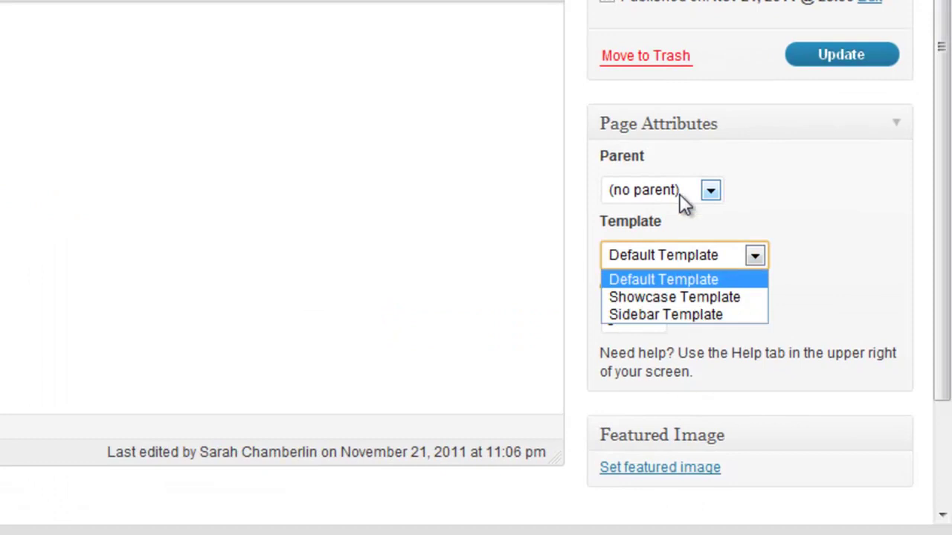
{"action": "left_click", "coordinate": [678, 193]}
{"action": "left_click", "coordinate": [678, 186]}
{"action": "left_click", "coordinate": [678, 186]}
{"action": "left_click", "coordinate": [682, 229]}
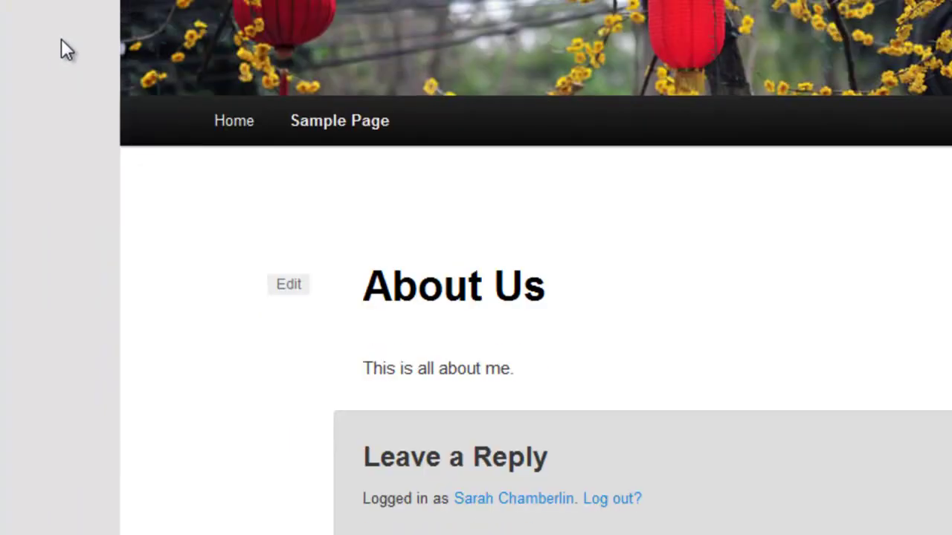
{"action": "mouse_move", "coordinate": [356, 128]}
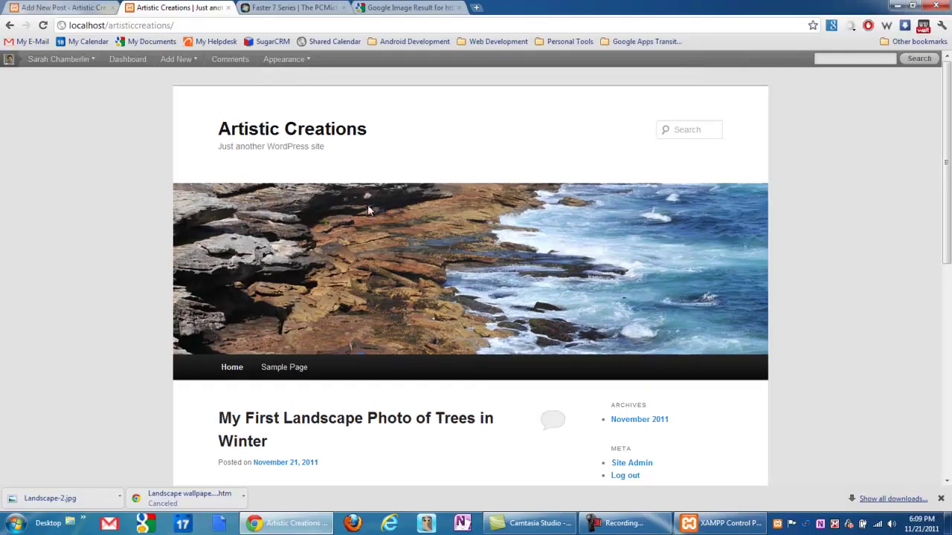
- Return from the live site to the dashboard and open Settings > General
{"action": "mouse_move", "coordinate": [172, 58]}
{"action": "left_click", "coordinate": [166, 74]}
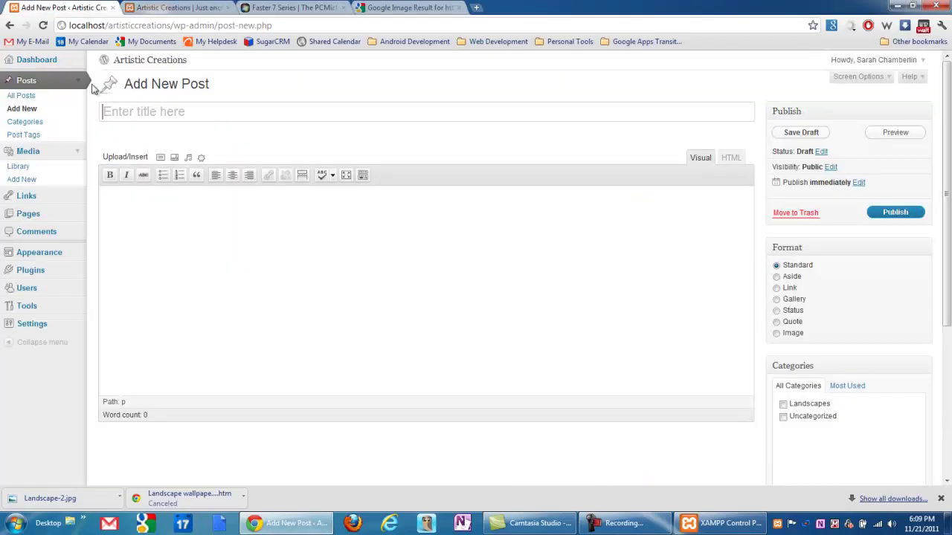
{"action": "left_click", "coordinate": [77, 326]}
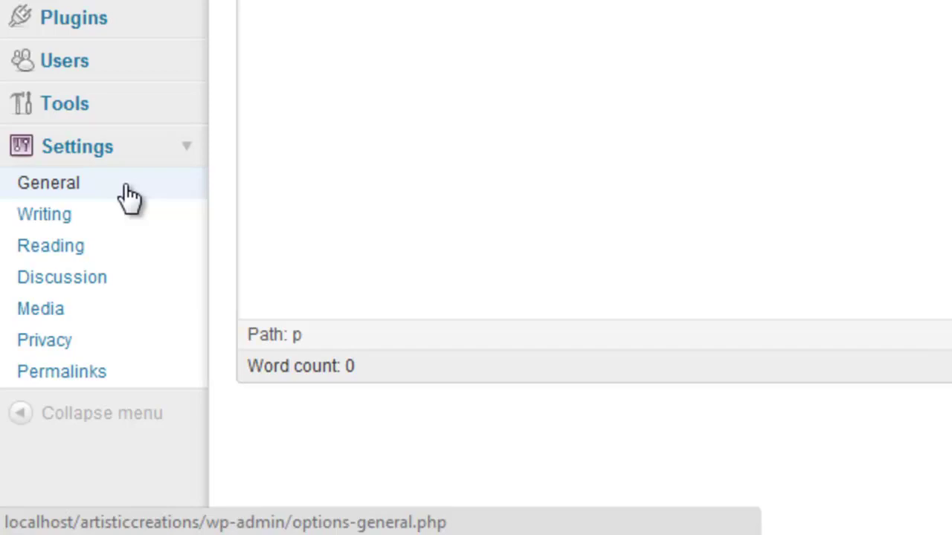
{"action": "left_click", "coordinate": [128, 197]}
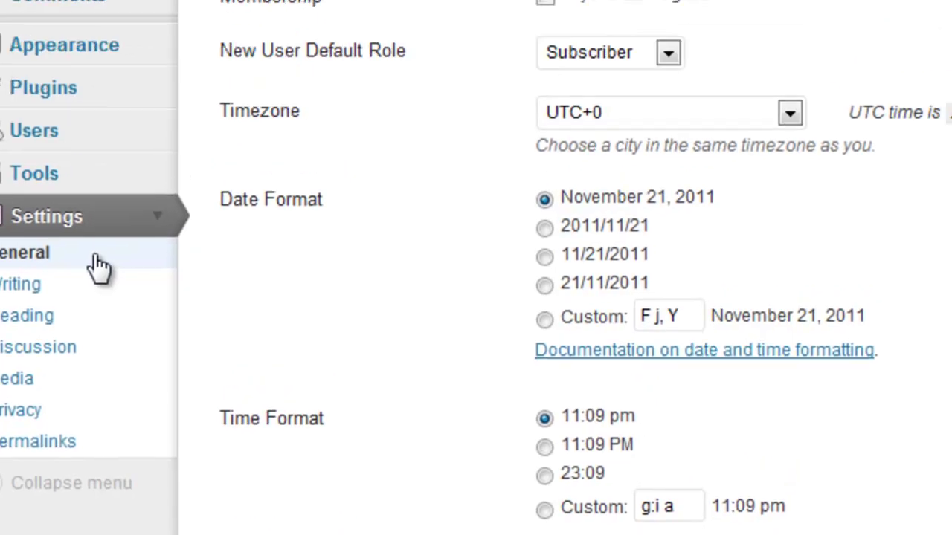
- Replace the default tagline with 'Original Artwork from' followed by the owner's name
{"action": "left_click", "coordinate": [595, 125]}
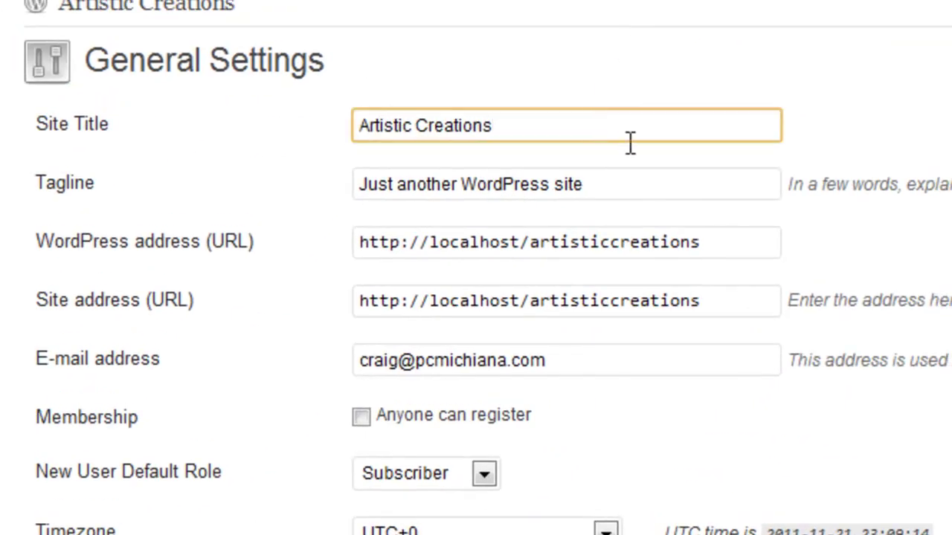
{"action": "left_click", "coordinate": [651, 187]}
{"action": "left_click_drag", "start_coordinate": [616, 187], "coordinate": [372, 216]}
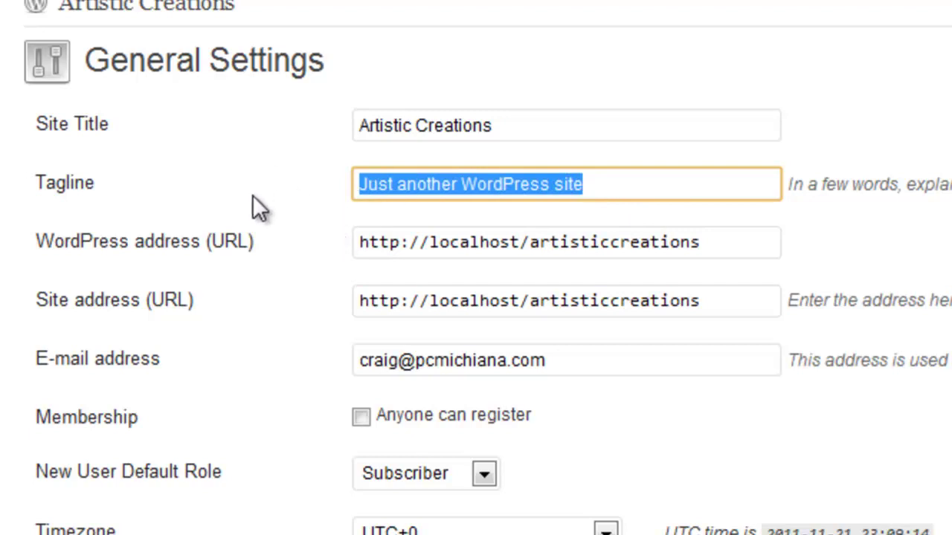
{"action": "type", "text": "Oro"}
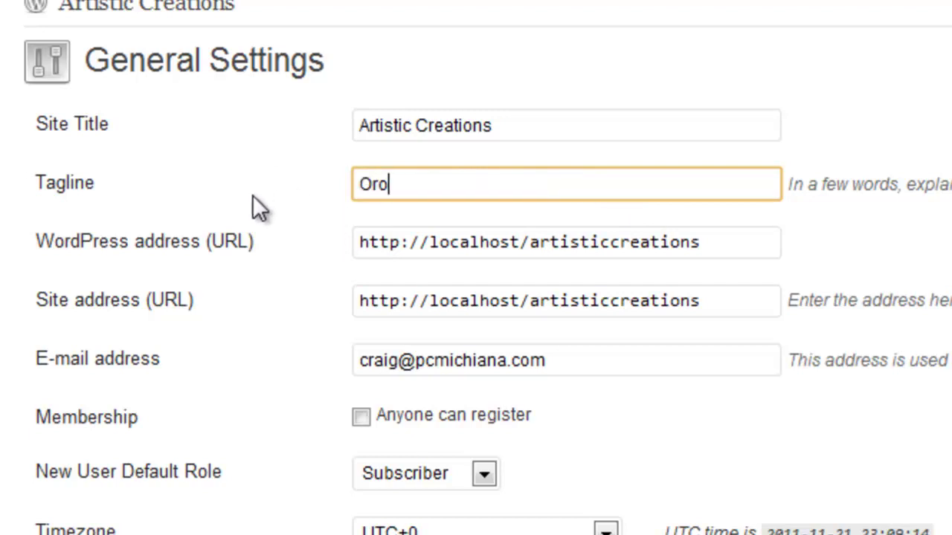
{"action": "key", "text": "BackSpace"}
{"action": "type", "text": "iginal Artw"}
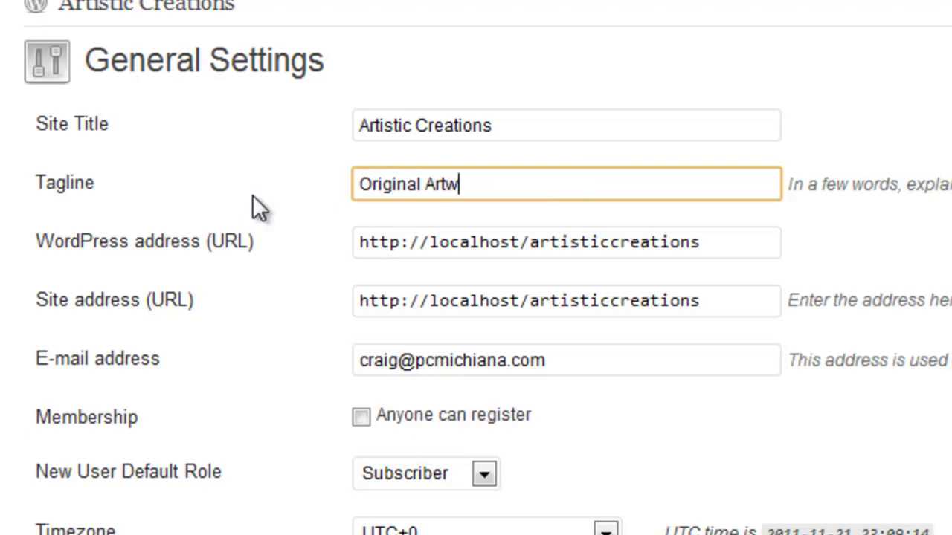
{"action": "type", "text": "ork from "}
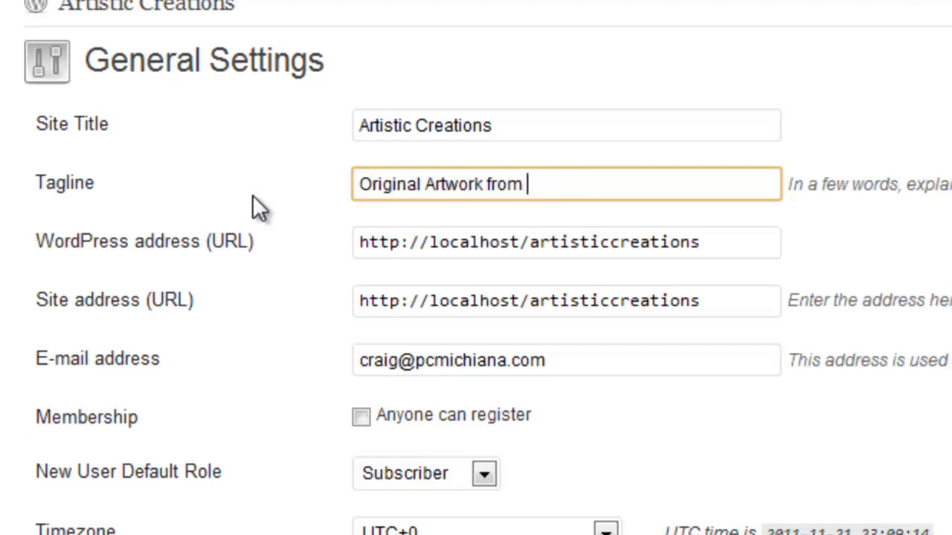
{"action": "type", "text": "Sarah Chamberlin"}
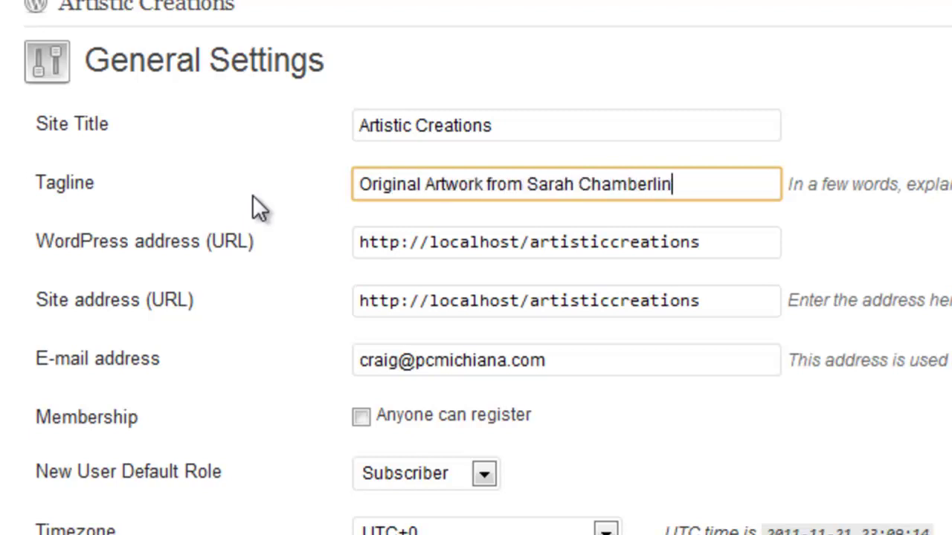
{"action": "left_click", "coordinate": [340, 166]}
{"action": "scroll", "coordinate": [150, 380], "scroll_direction": "down", "scroll_amount": 10}
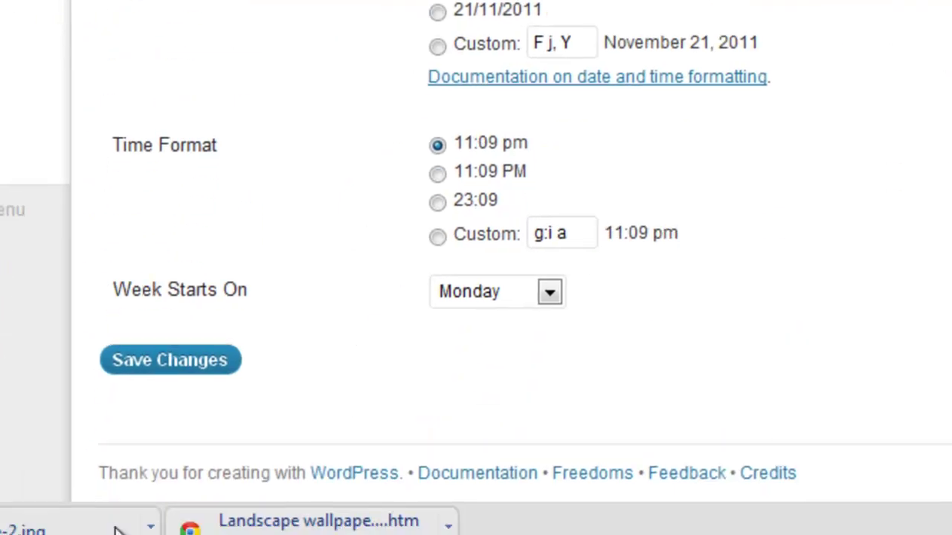
- Save the new tagline and check it on the live site's header
{"action": "left_click", "coordinate": [167, 360]}
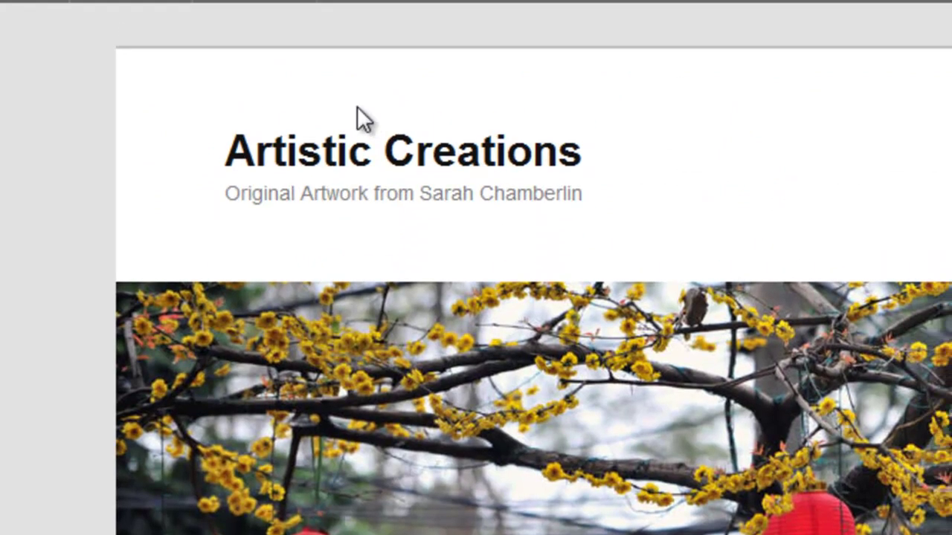
{"action": "left_click_drag", "start_coordinate": [225, 194], "coordinate": [689, 185]}
{"action": "left_click", "coordinate": [662, 186]}
{"action": "mouse_move", "coordinate": [431, 2]}
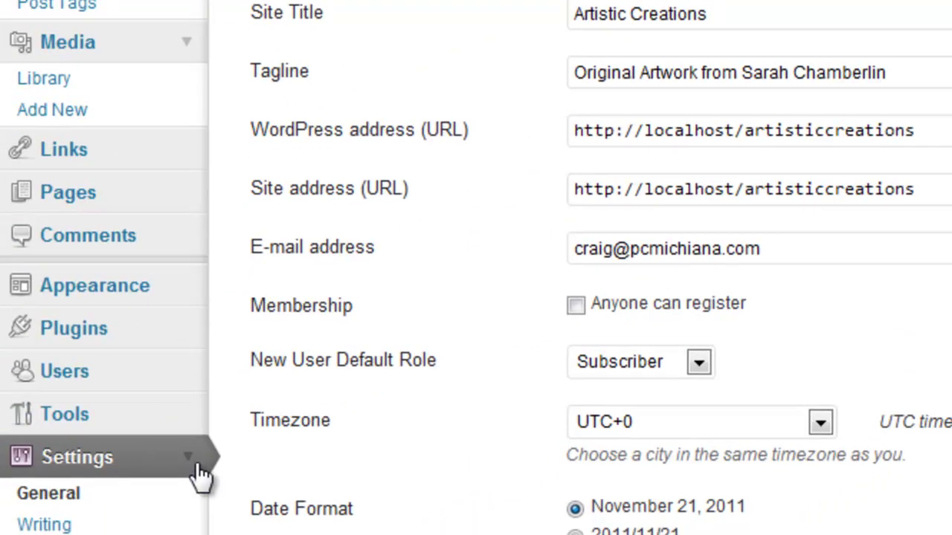
- Collapse the Settings and Media sections of the admin menu on the Dashboard
{"action": "left_click", "coordinate": [191, 459]}
{"action": "left_click", "coordinate": [197, 48]}
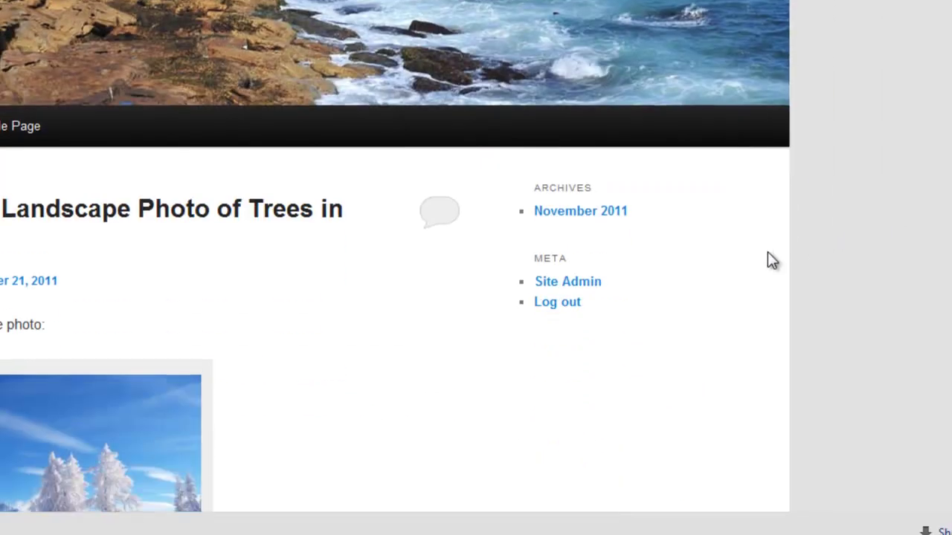
{"action": "scroll", "coordinate": [767, 252], "scroll_direction": "down", "scroll_amount": 2}
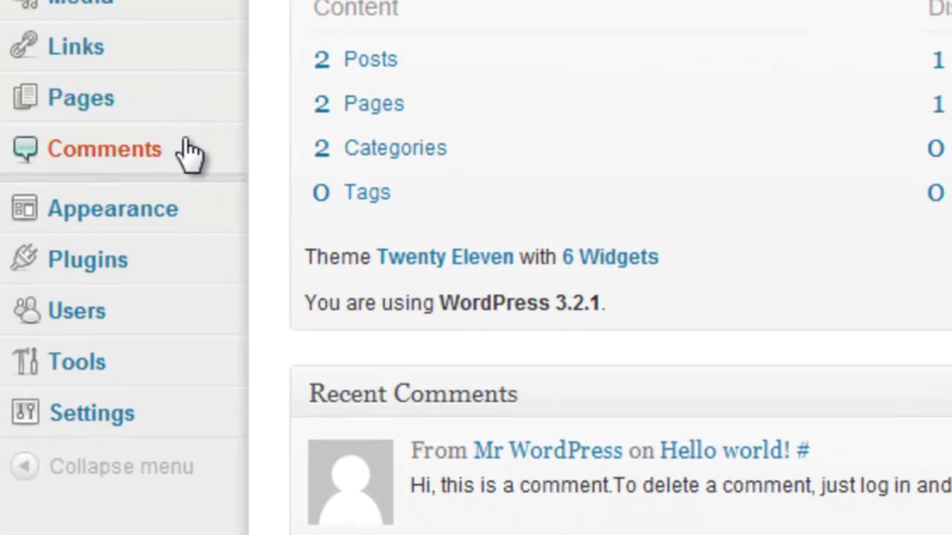
- Open Appearance > Widgets and expand the Showcase Sidebar, Footer Area One and Footer Area Two panels
{"action": "left_click", "coordinate": [221, 211]}
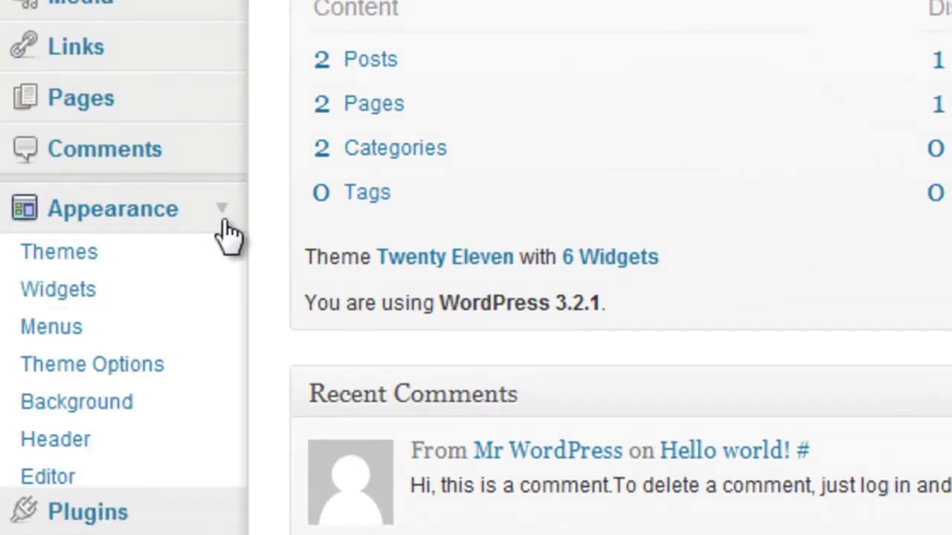
{"action": "left_click", "coordinate": [99, 298]}
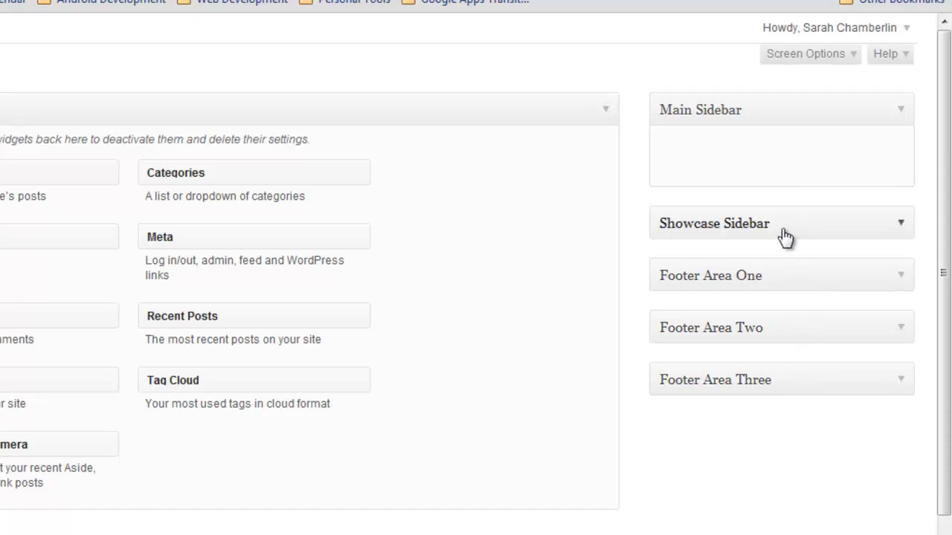
{"action": "left_click", "coordinate": [901, 231]}
{"action": "left_click", "coordinate": [910, 338]}
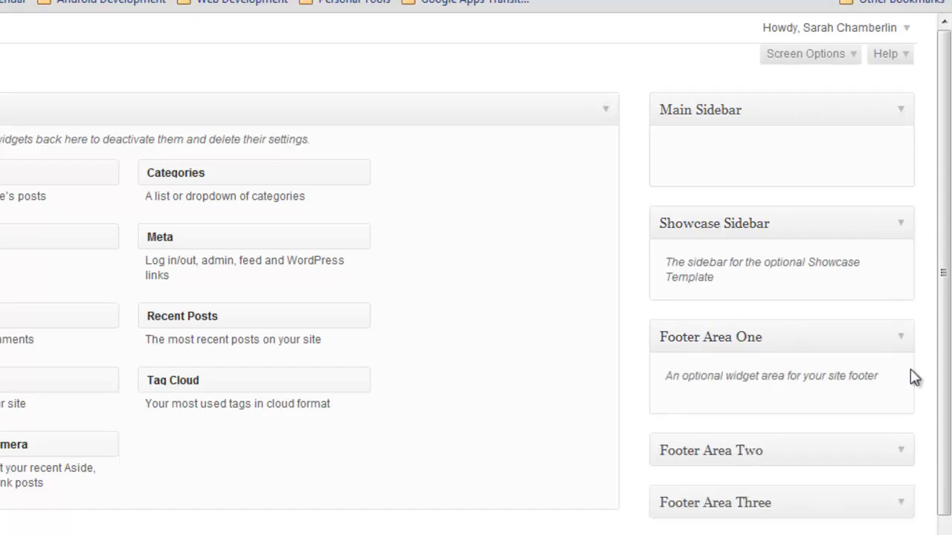
{"action": "left_click", "coordinate": [911, 451]}
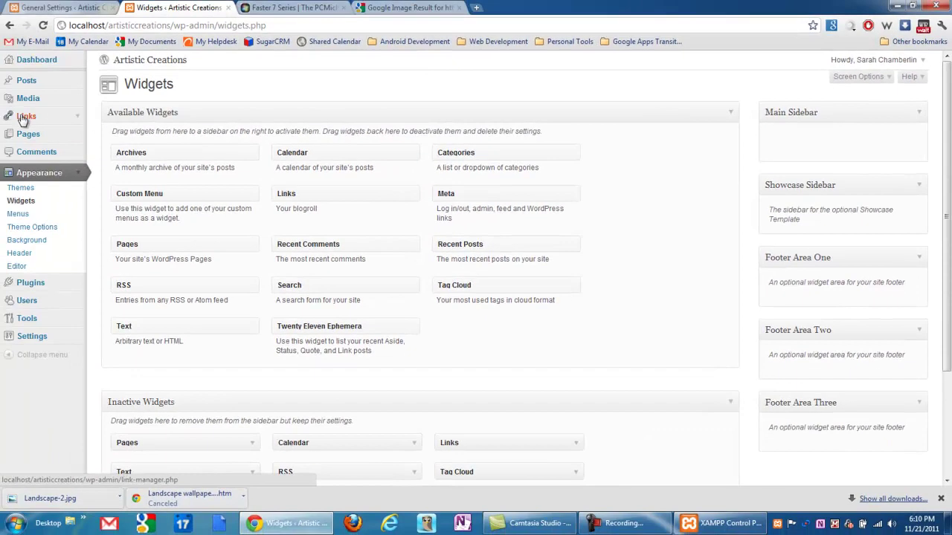
- Add a Links widget to the Main Sidebar, set to show All Links
{"action": "left_click", "coordinate": [77, 116]}
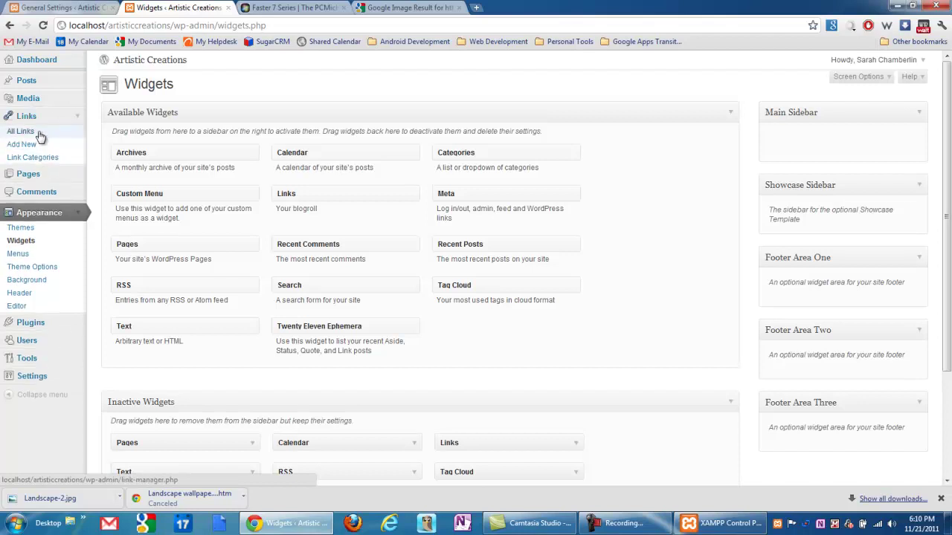
{"action": "left_click_drag", "start_coordinate": [301, 195], "coordinate": [815, 140]}
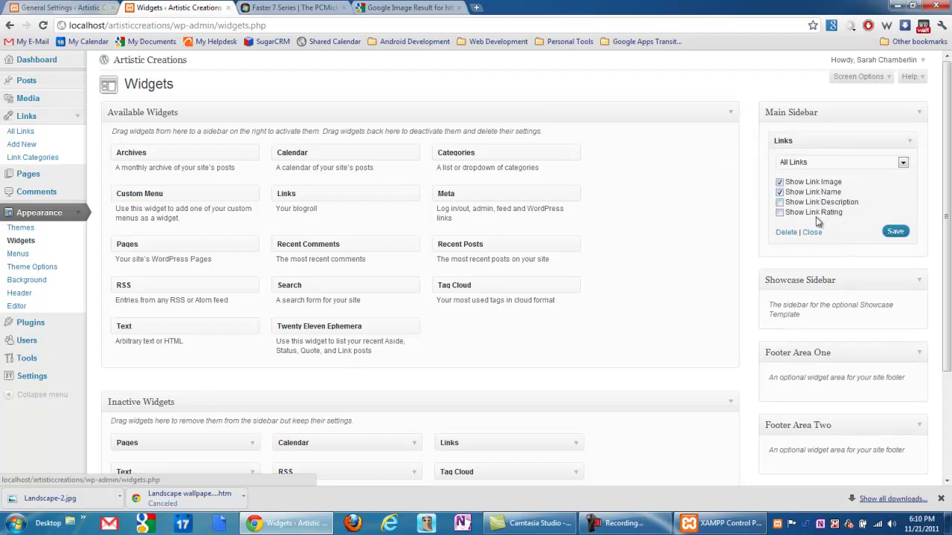
{"action": "left_click", "coordinate": [812, 168]}
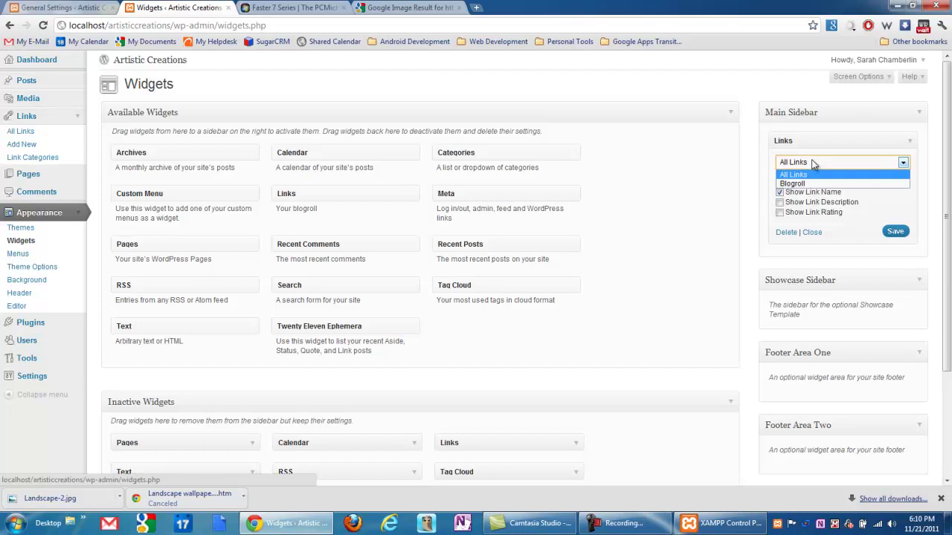
{"action": "left_click", "coordinate": [815, 185]}
{"action": "left_click", "coordinate": [812, 169]}
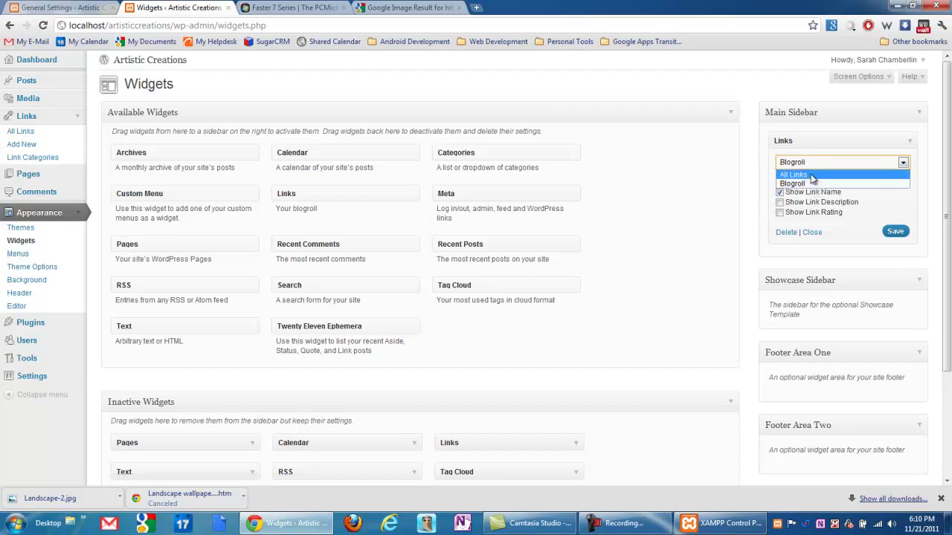
{"action": "left_click", "coordinate": [813, 176]}
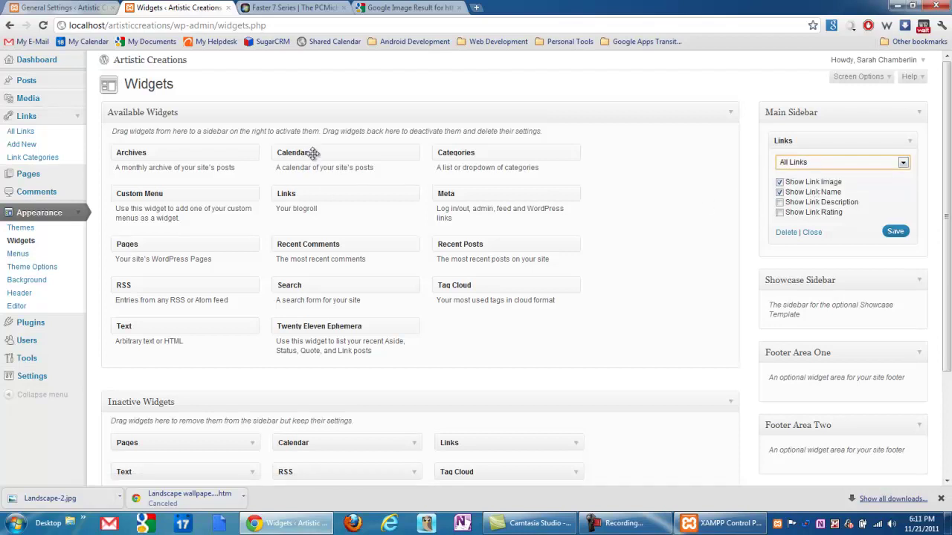
- Add Calendar at the top of the Main Sidebar and Tag Cloud below Links
{"action": "left_click_drag", "start_coordinate": [312, 153], "coordinate": [809, 172]}
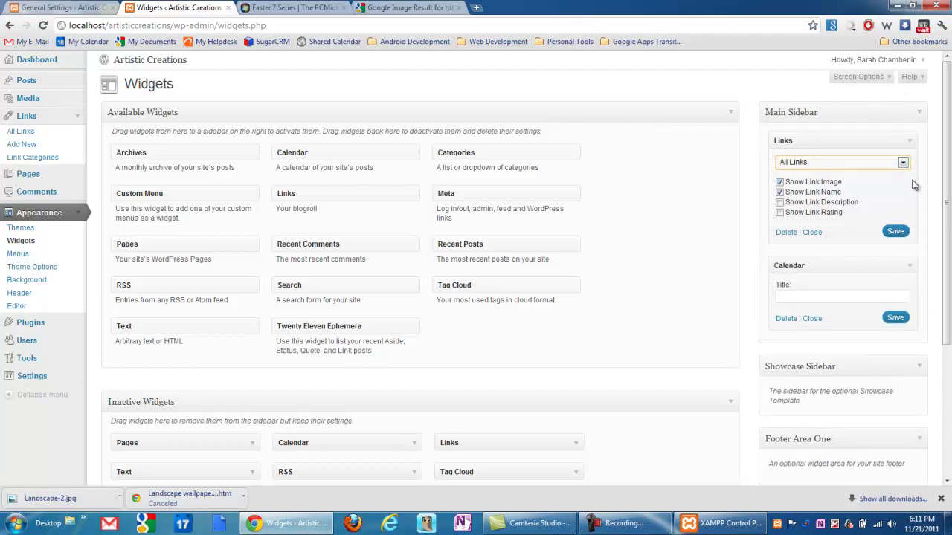
{"action": "left_click_drag", "start_coordinate": [837, 264], "coordinate": [826, 146]}
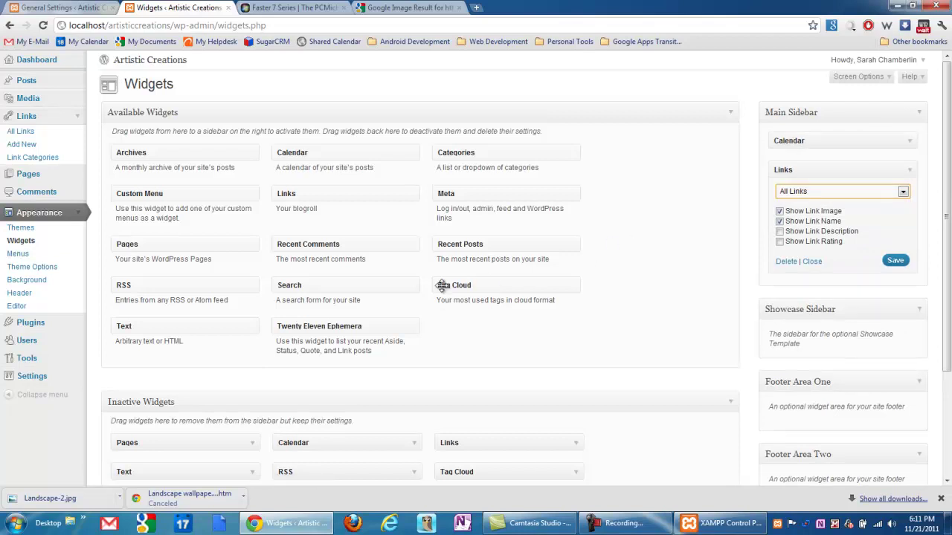
{"action": "left_click_drag", "start_coordinate": [442, 286], "coordinate": [794, 287]}
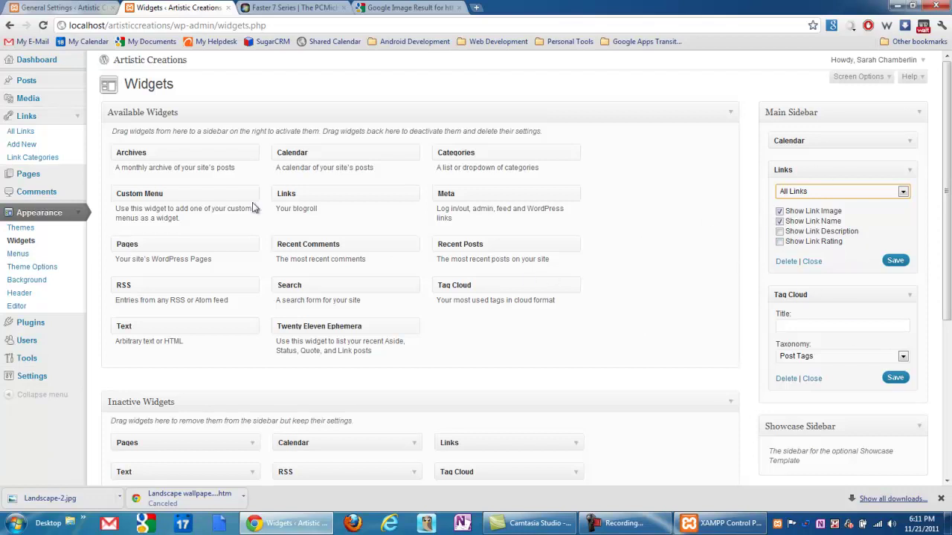
{"action": "right_click", "coordinate": [147, 61]}
{"action": "left_click", "coordinate": [178, 66]}
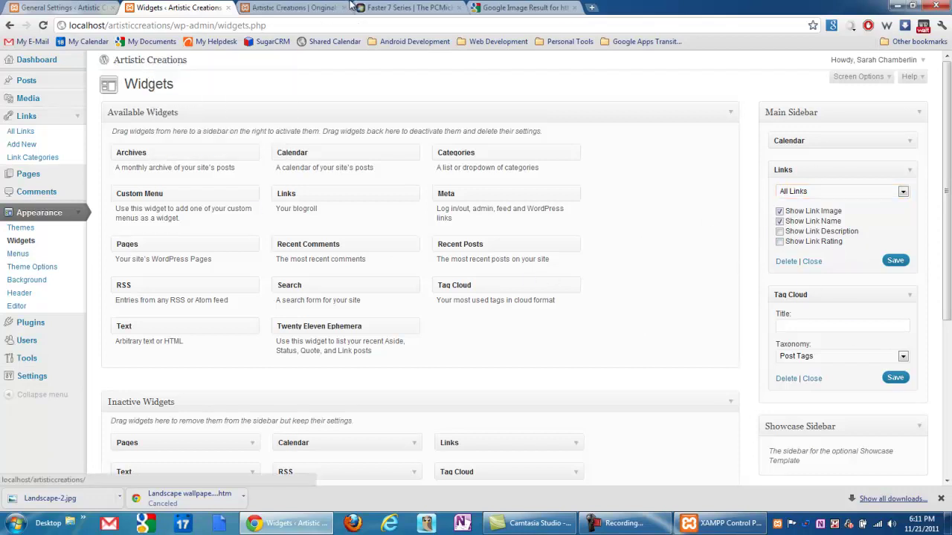
{"action": "left_click", "coordinate": [328, 8]}
{"action": "scroll", "coordinate": [367, 238], "scroll_direction": "down", "scroll_amount": 2}
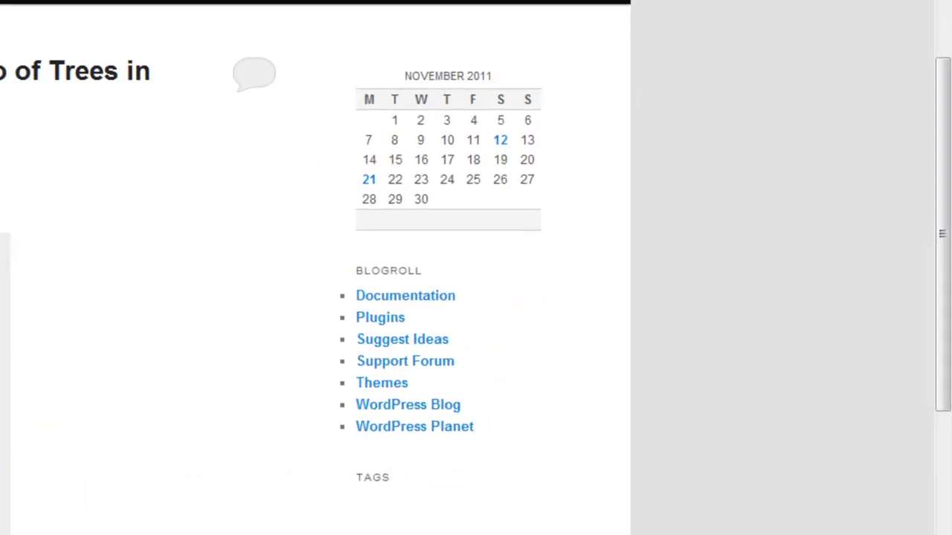
{"action": "scroll", "coordinate": [503, 285], "scroll_direction": "down", "scroll_amount": 1}
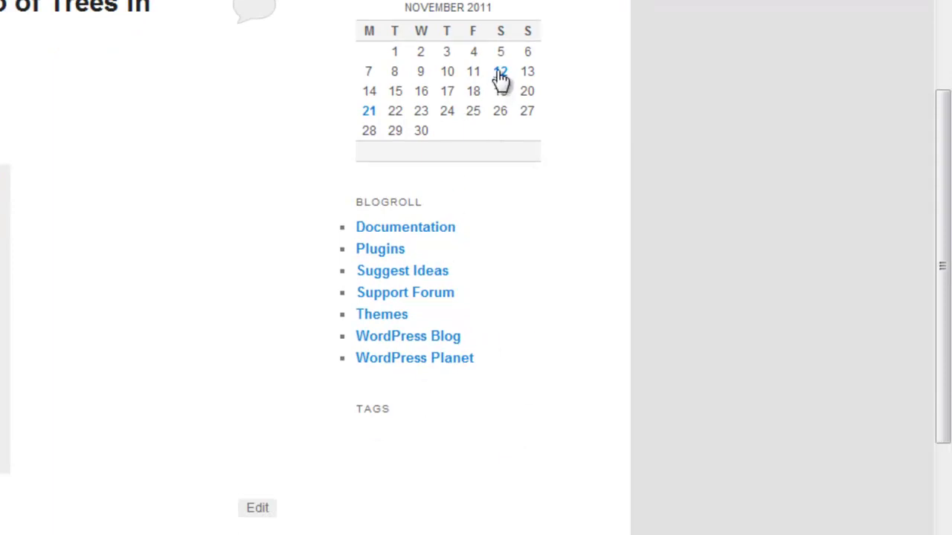
{"action": "mouse_move", "coordinate": [369, 119]}
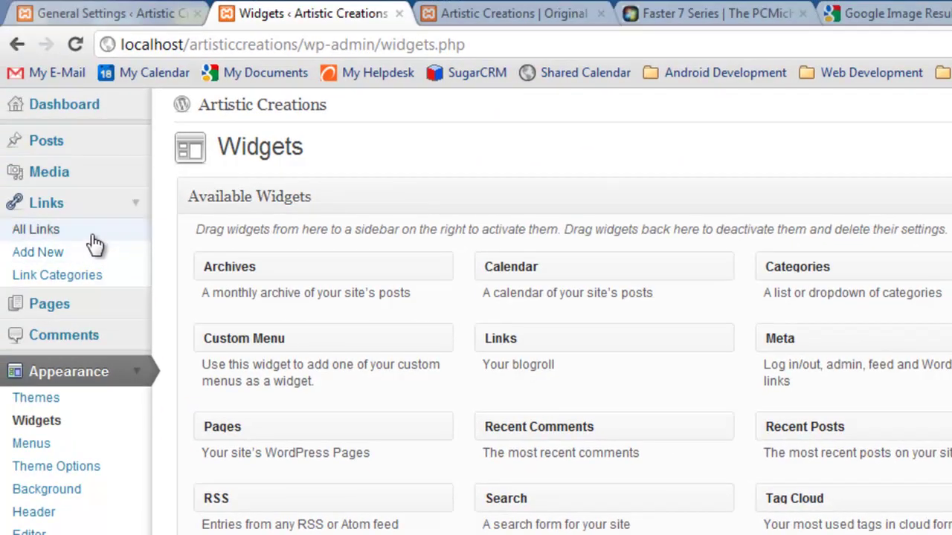
- Go to the Dashboard and collapse the Dashboard, Links and Appearance admin menu sections
{"action": "left_click", "coordinate": [94, 276]}
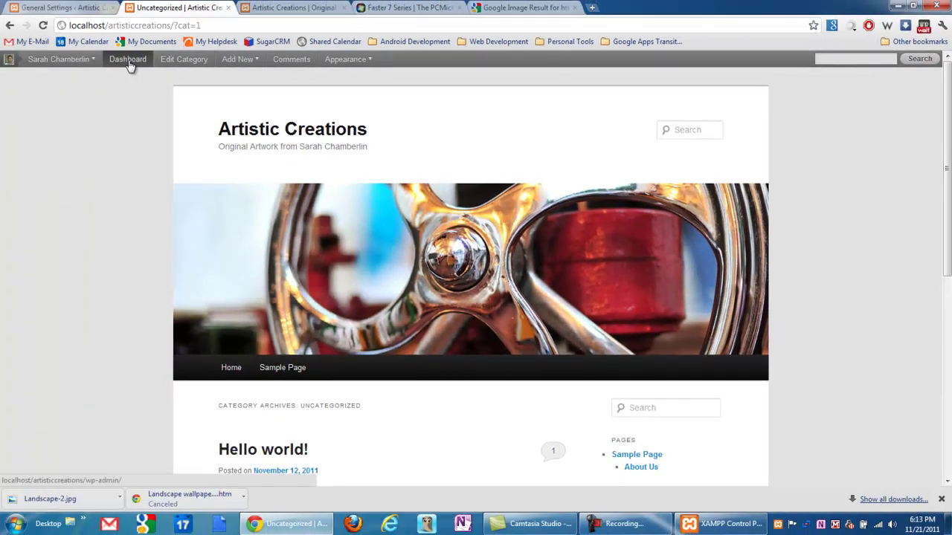
{"action": "left_click", "coordinate": [129, 61]}
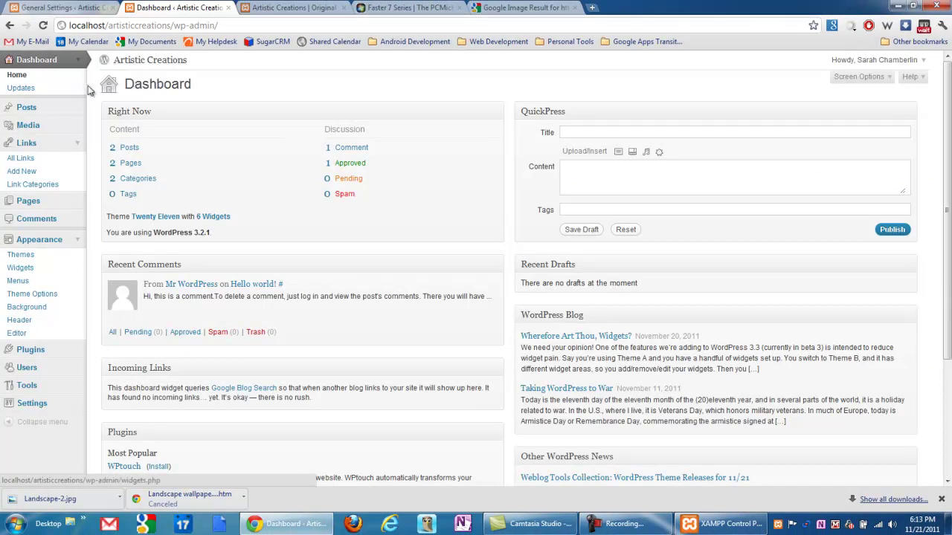
{"action": "left_click", "coordinate": [79, 64]}
{"action": "left_click", "coordinate": [79, 116]}
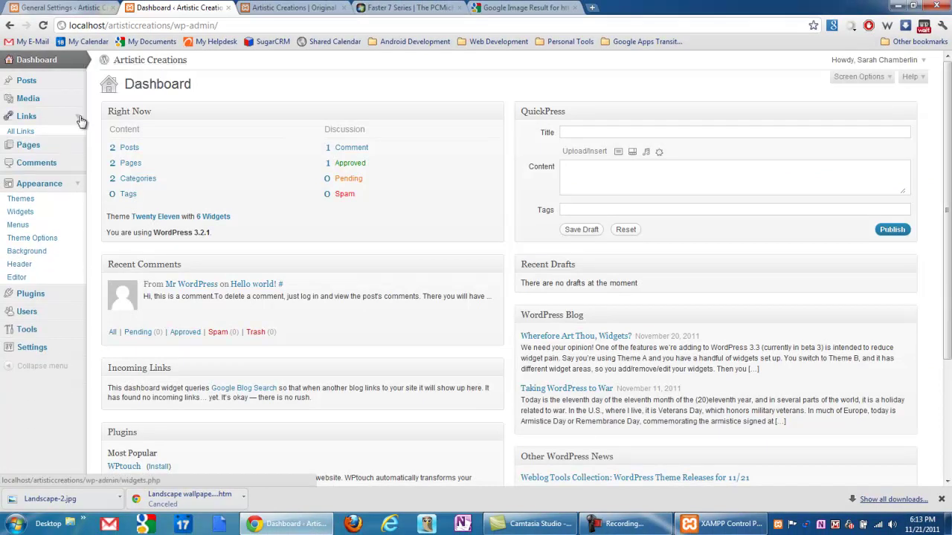
{"action": "left_click", "coordinate": [81, 176]}
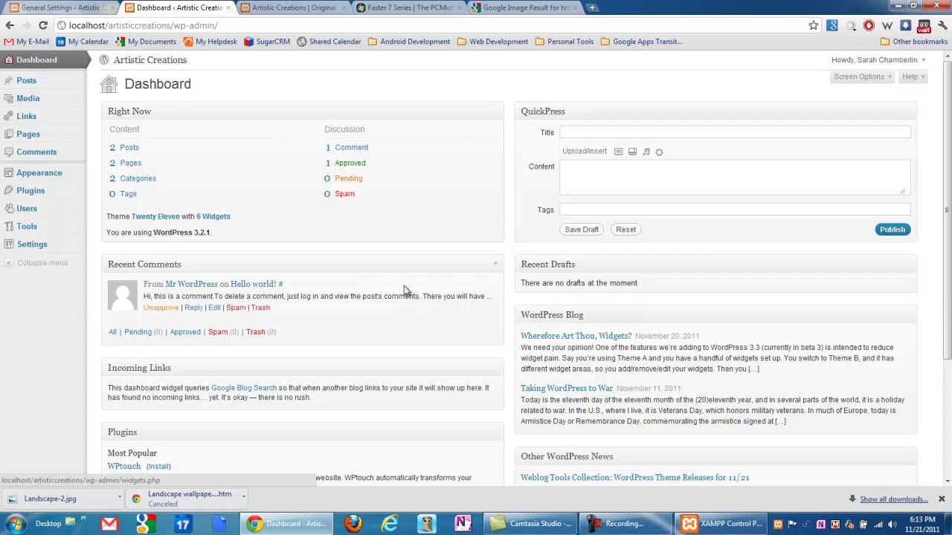
- Switch to the PCMichiana Tech Help Show's Faster 7 Series tab
{"action": "left_click", "coordinate": [374, 14]}
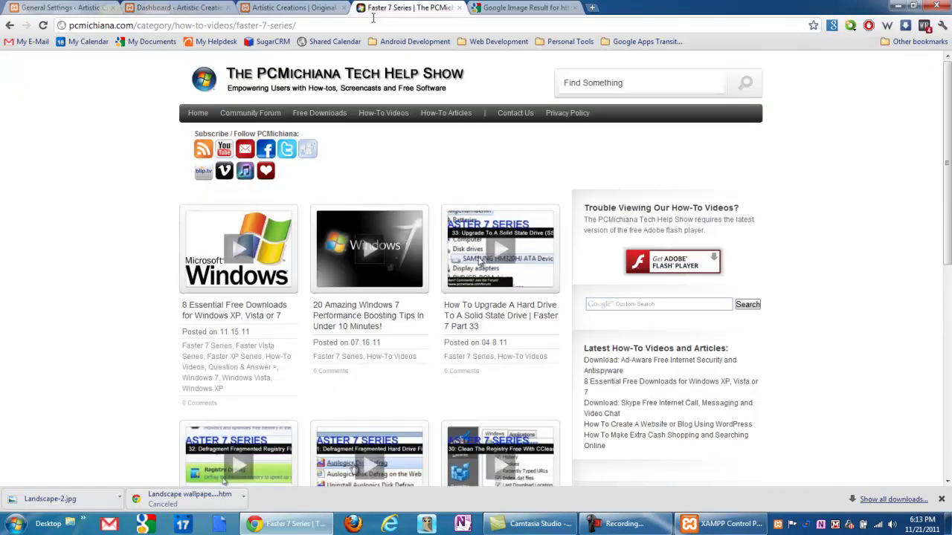